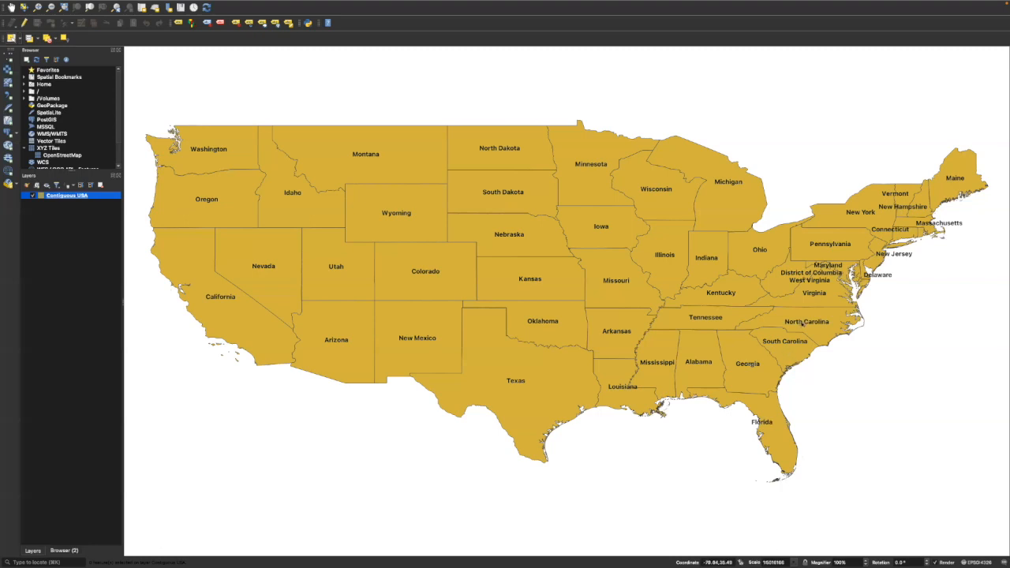
Select Mississippi, Alabama, Georgia, Florida, South Carolina and North Carolina together on the map.
{"action": "left_click", "coordinate": [662, 370]}
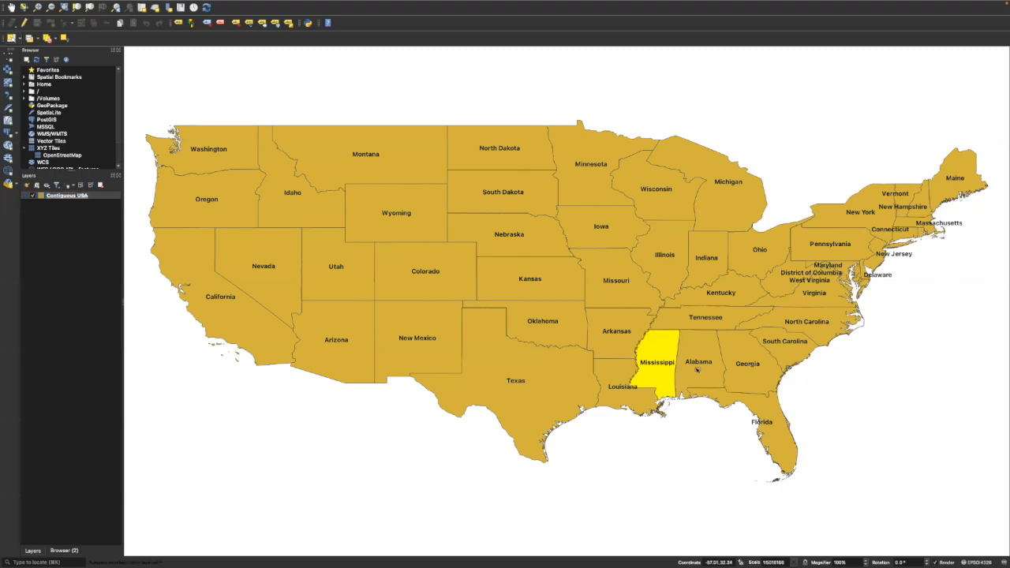
{"action": "left_click", "coordinate": [697, 370], "text": "shift"}
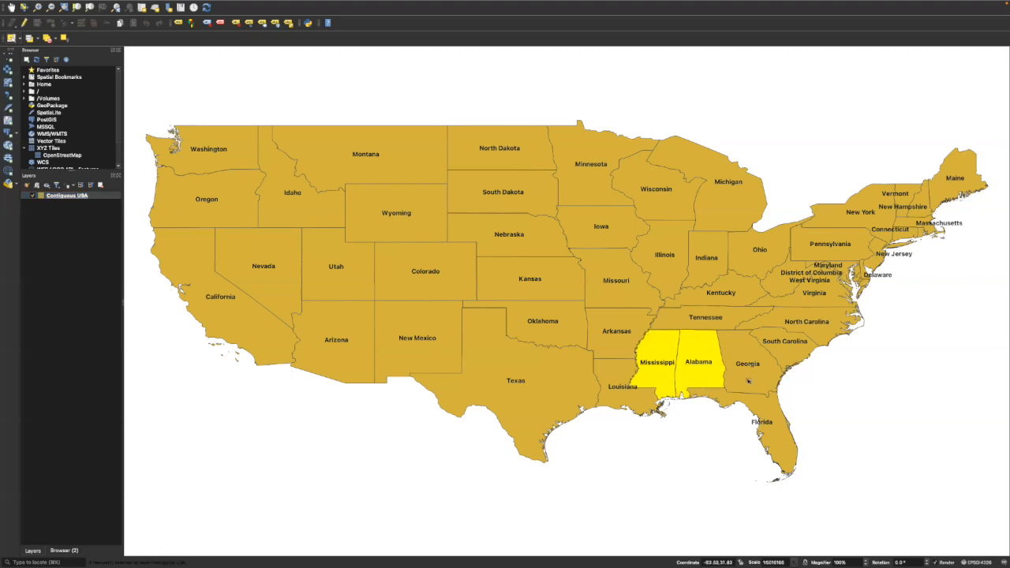
{"action": "left_click", "coordinate": [746, 368], "text": "shift"}
{"action": "left_click", "coordinate": [772, 421], "text": "shift"}
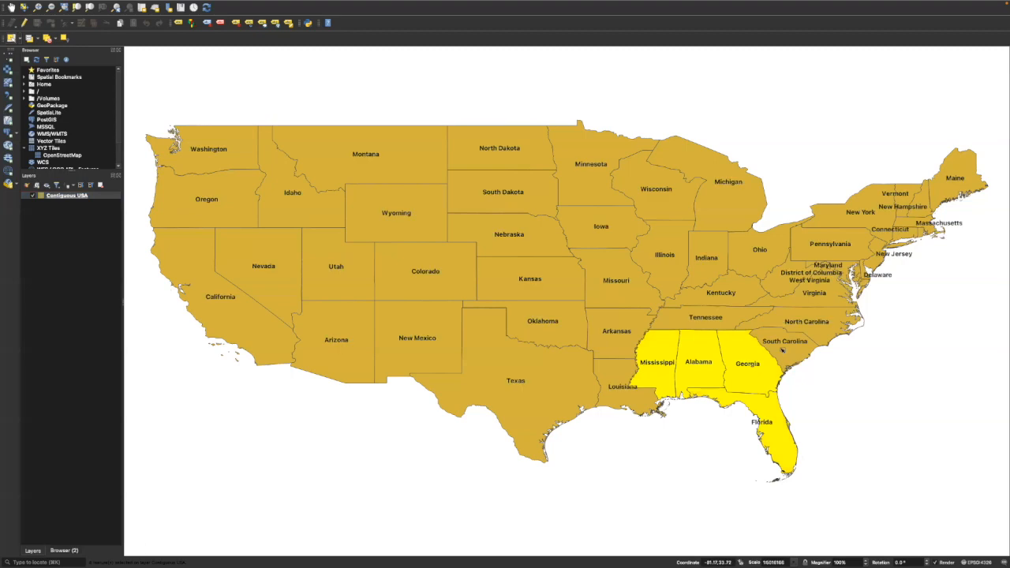
{"action": "left_click", "coordinate": [782, 351], "text": "shift"}
{"action": "left_click", "coordinate": [809, 324], "text": "shift"}
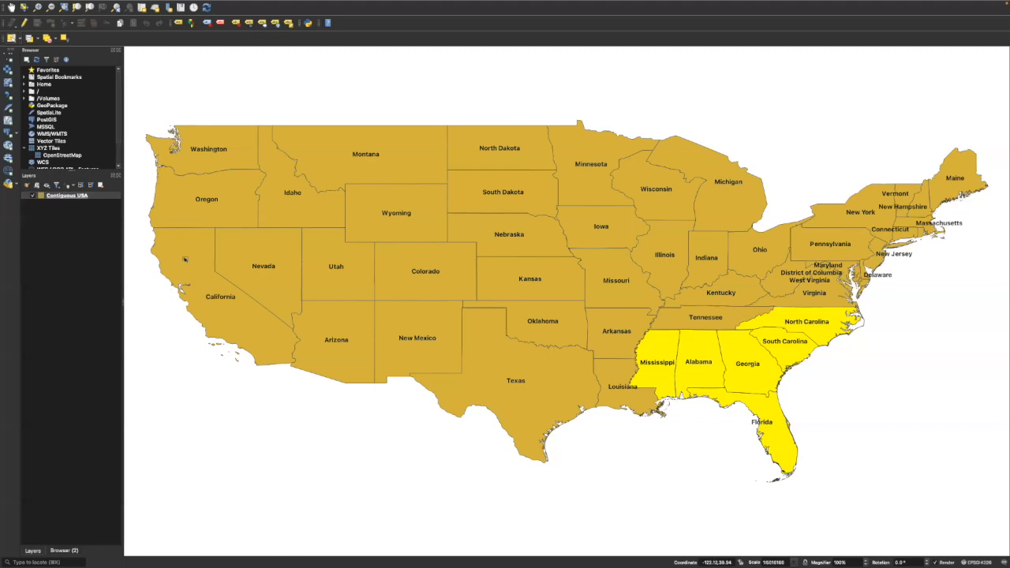
Open the Contiguous USA layer's attribute table and bring the selected states to the start of the list.
{"action": "right_click", "coordinate": [70, 195]}
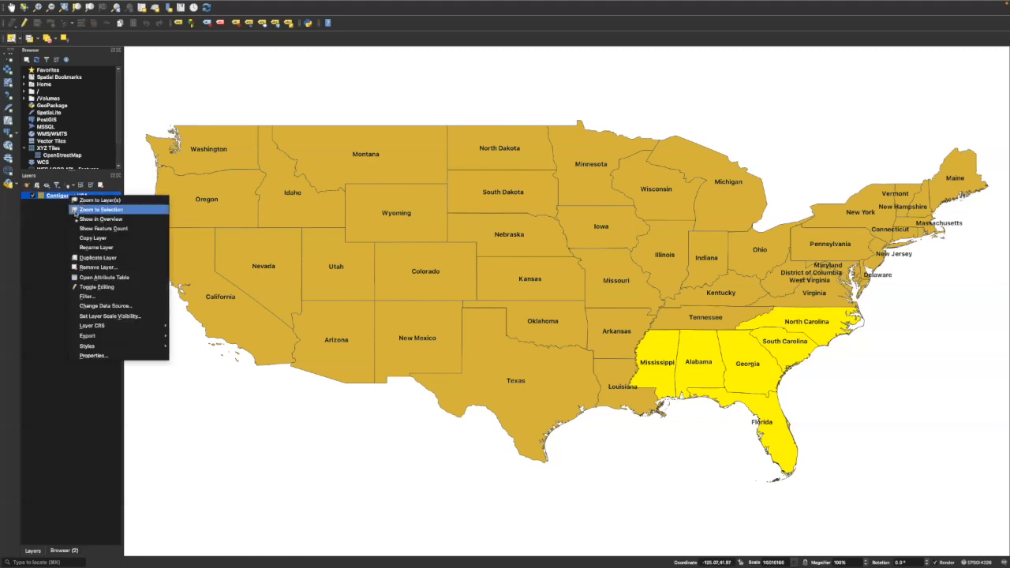
{"action": "left_click", "coordinate": [88, 277]}
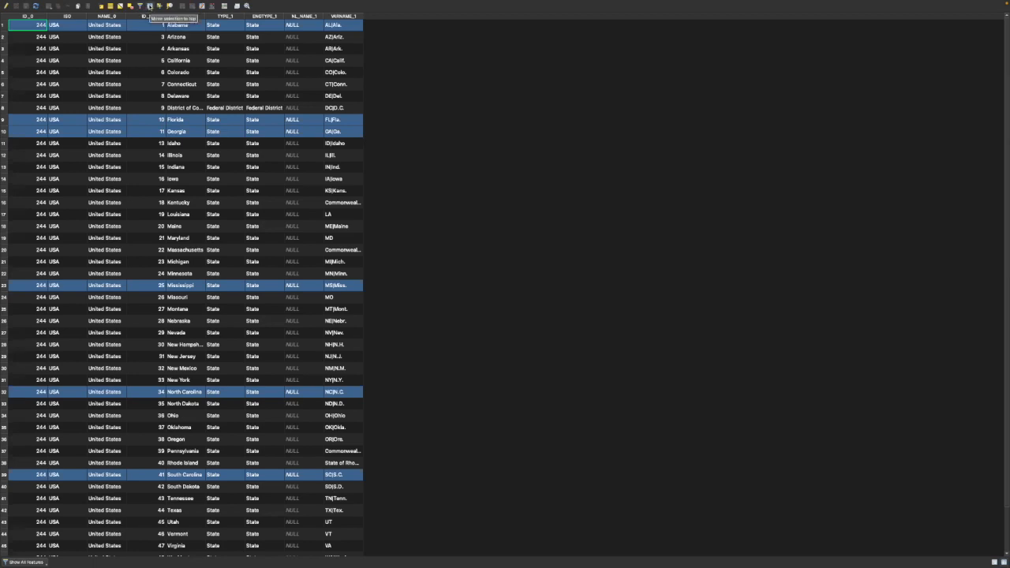
{"action": "left_click", "coordinate": [150, 6]}
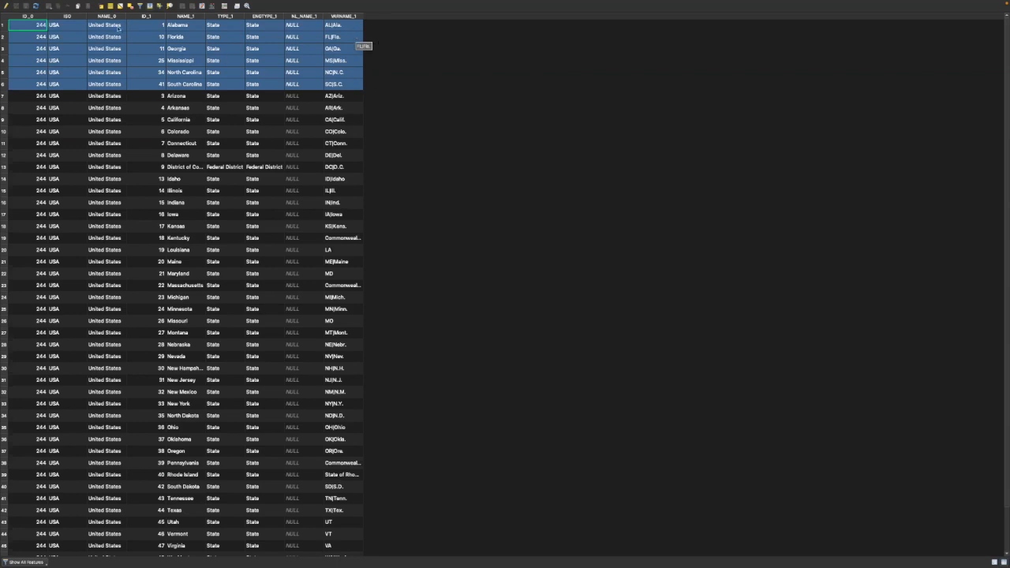
Enable editing on the Contiguous USA table and add a whole number (integer) field named studyarea with length 10.
{"action": "left_click", "coordinate": [5, 6]}
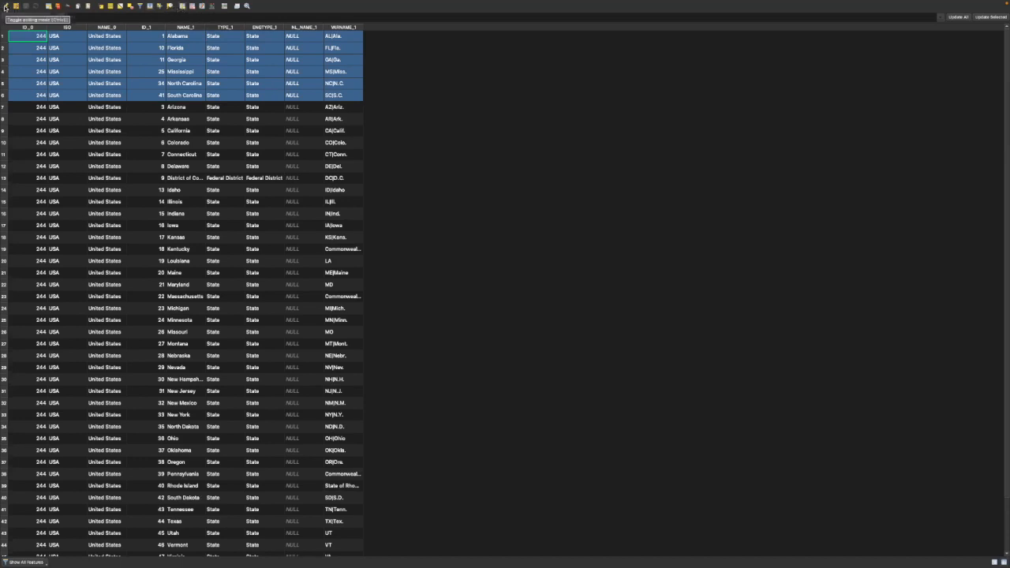
{"action": "left_click", "coordinate": [5, 7]}
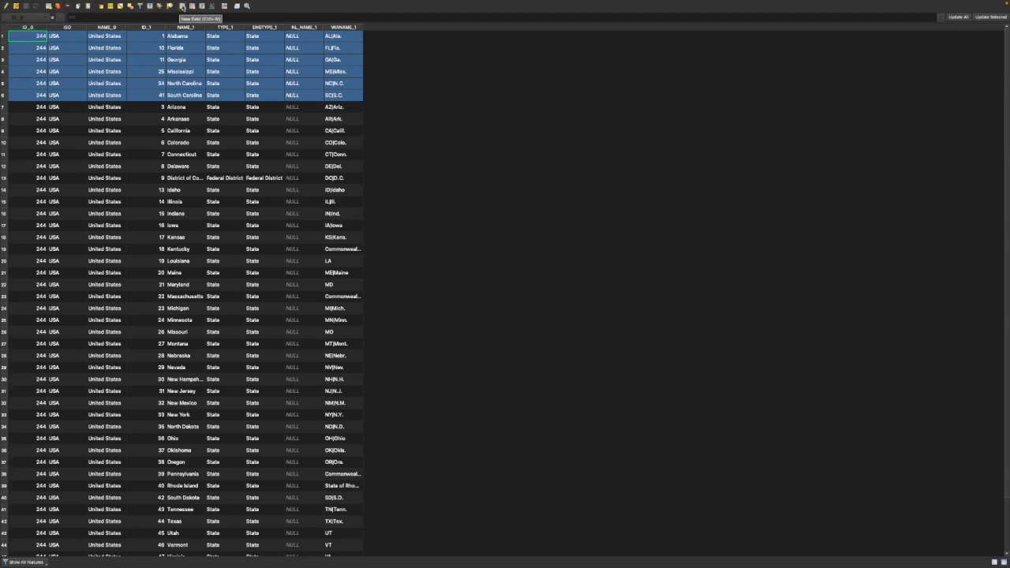
{"action": "left_click", "coordinate": [183, 6]}
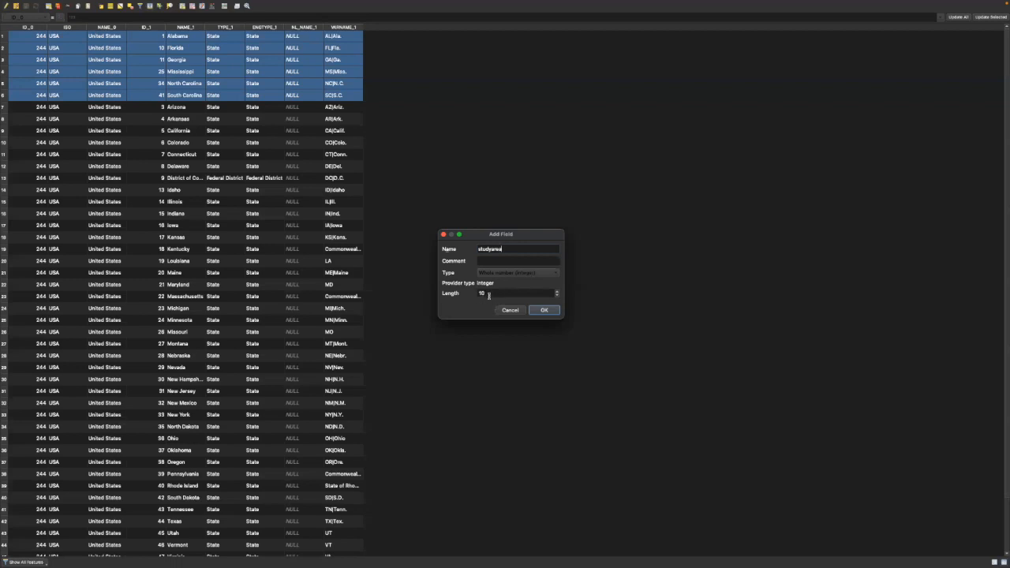
{"action": "left_click", "coordinate": [545, 311]}
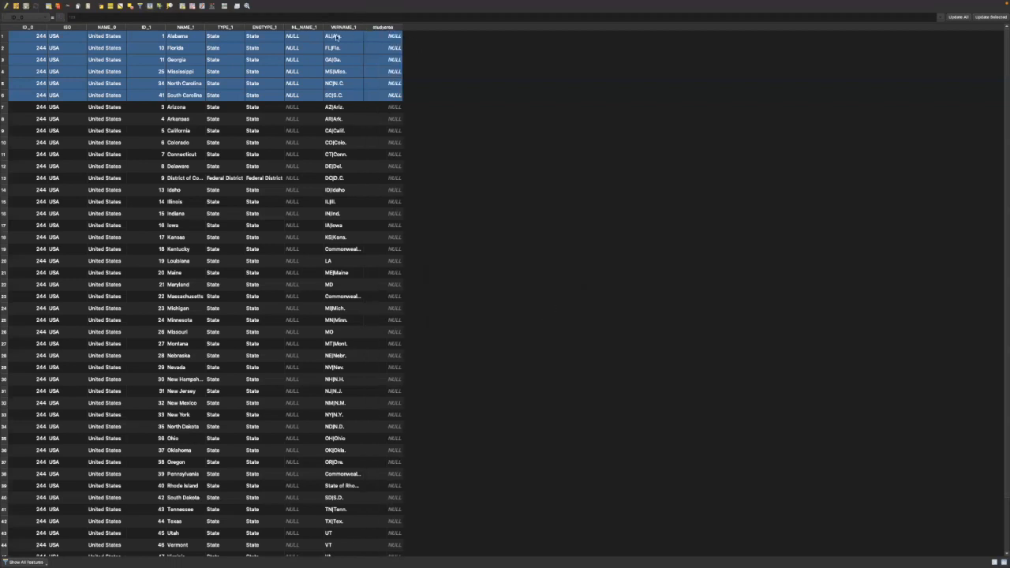
Enter 1 in the studyarea field for all six selected states.
{"action": "double_click", "coordinate": [392, 35]}
{"action": "type", "text": "1"}
{"action": "double_click", "coordinate": [388, 47]}
{"action": "type", "text": "1"}
{"action": "double_click", "coordinate": [387, 60]}
{"action": "type", "text": "1"}
{"action": "double_click", "coordinate": [390, 72]}
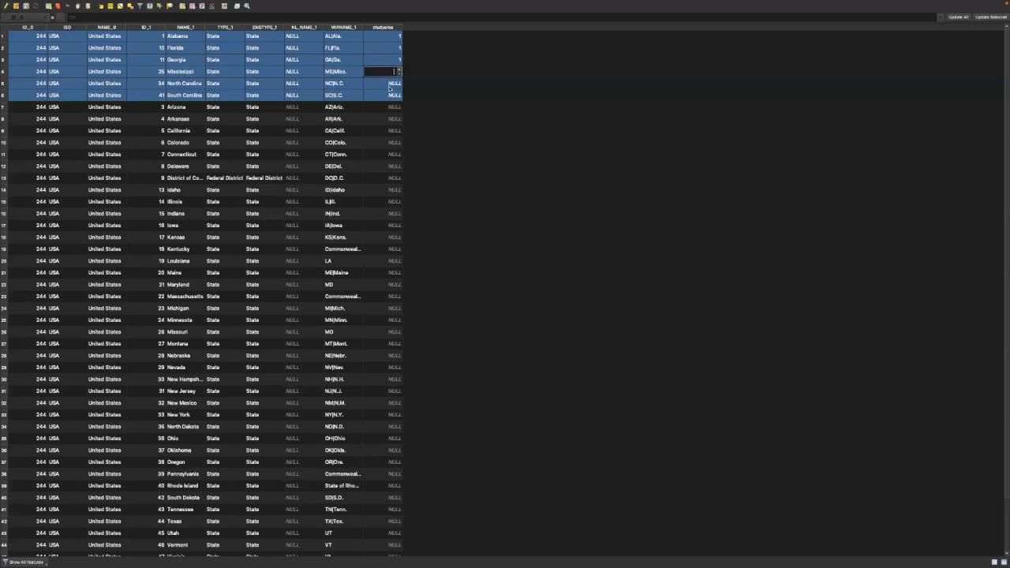
{"action": "double_click", "coordinate": [389, 83]}
{"action": "double_click", "coordinate": [389, 96]}
{"action": "type", "text": "1"}
{"action": "double_click", "coordinate": [396, 84]}
{"action": "type", "text": "1"}
{"action": "key", "text": "Return"}
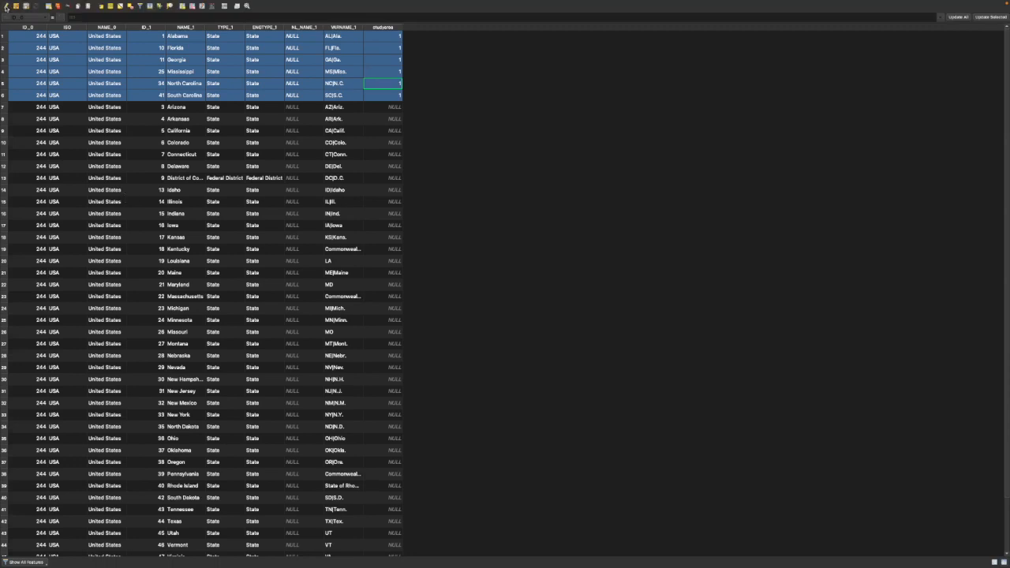
End editing of Contiguous USA, saving the layer changes, and close its attribute table.
{"action": "left_click", "coordinate": [6, 8]}
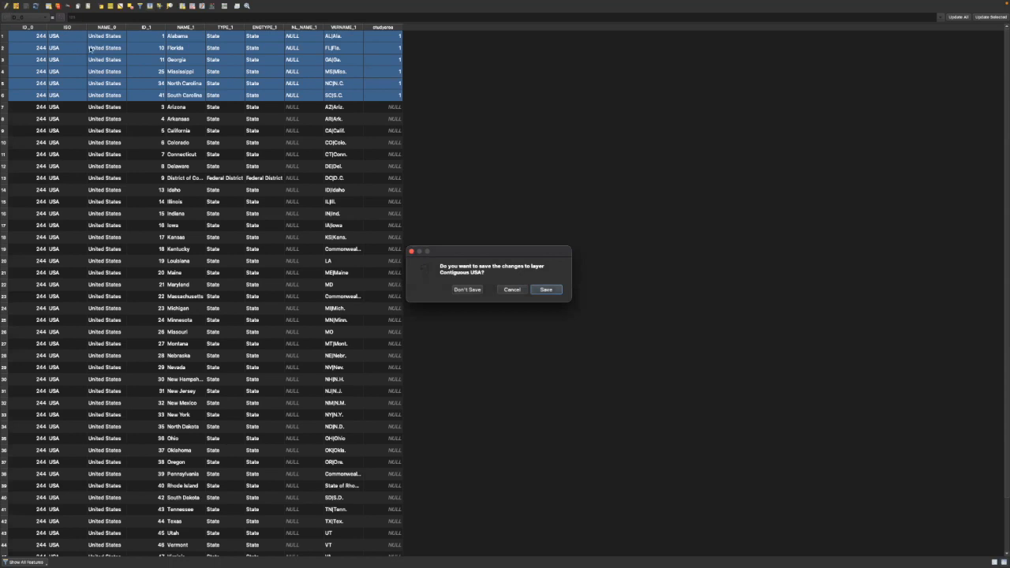
{"action": "left_click", "coordinate": [547, 291]}
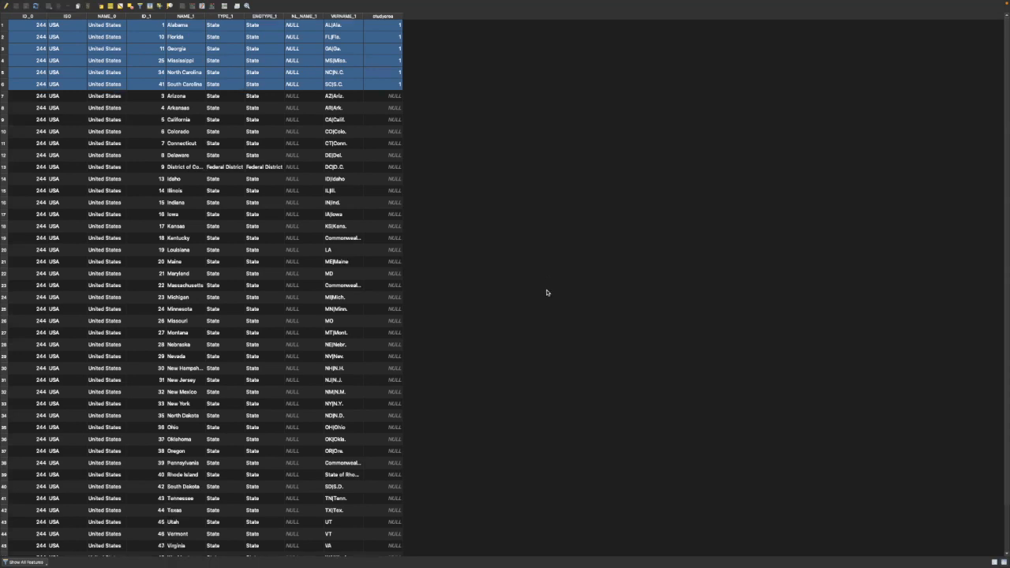
{"action": "mouse_move", "coordinate": [54, 3]}
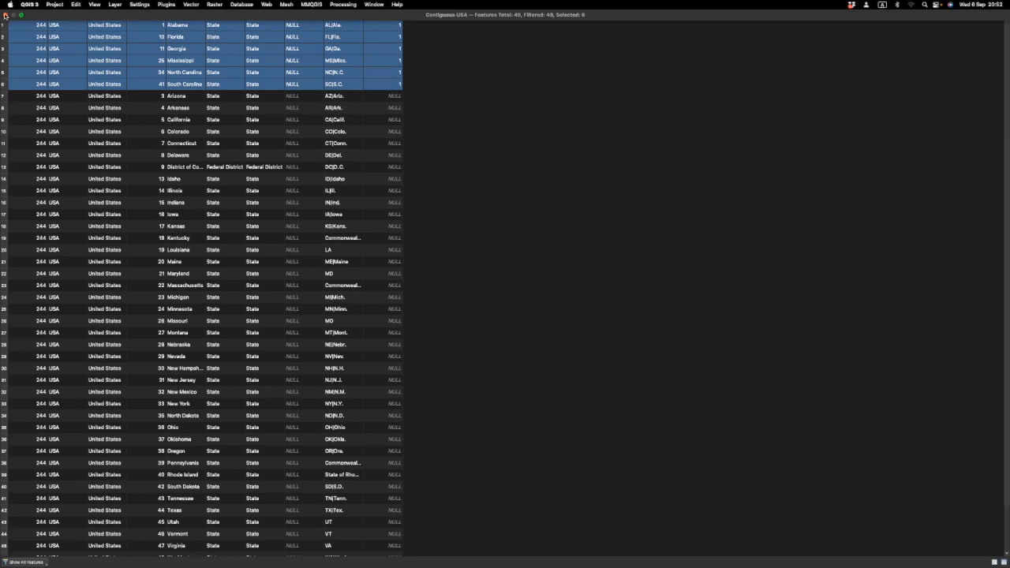
{"action": "left_click", "coordinate": [6, 16]}
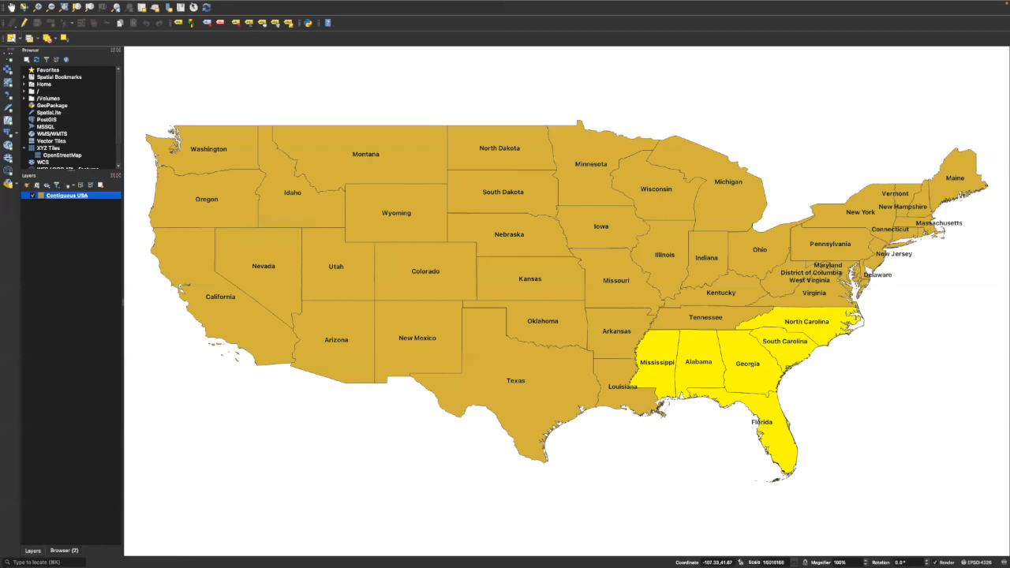
Dissolve the whole Contiguous USA layer by the studyarea field into a temporary layer, and close the tool.
{"action": "left_click", "coordinate": [191, 5]}
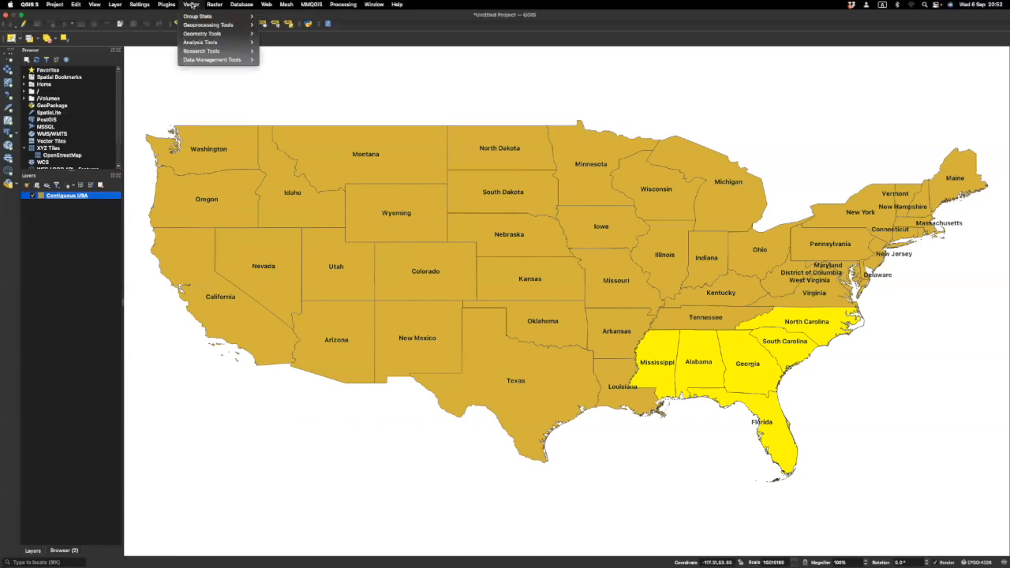
{"action": "mouse_move", "coordinate": [194, 26]}
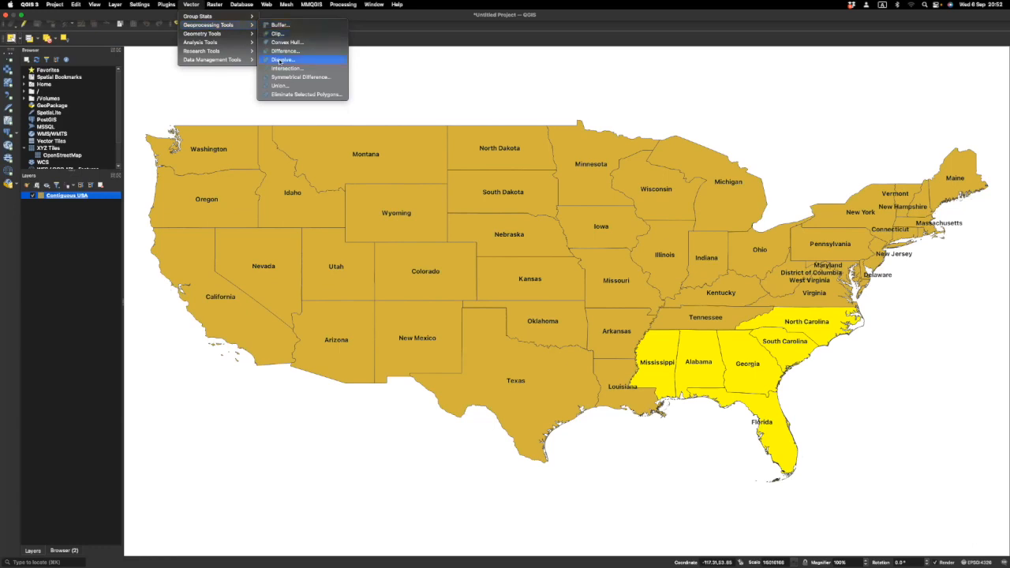
{"action": "left_click", "coordinate": [280, 60]}
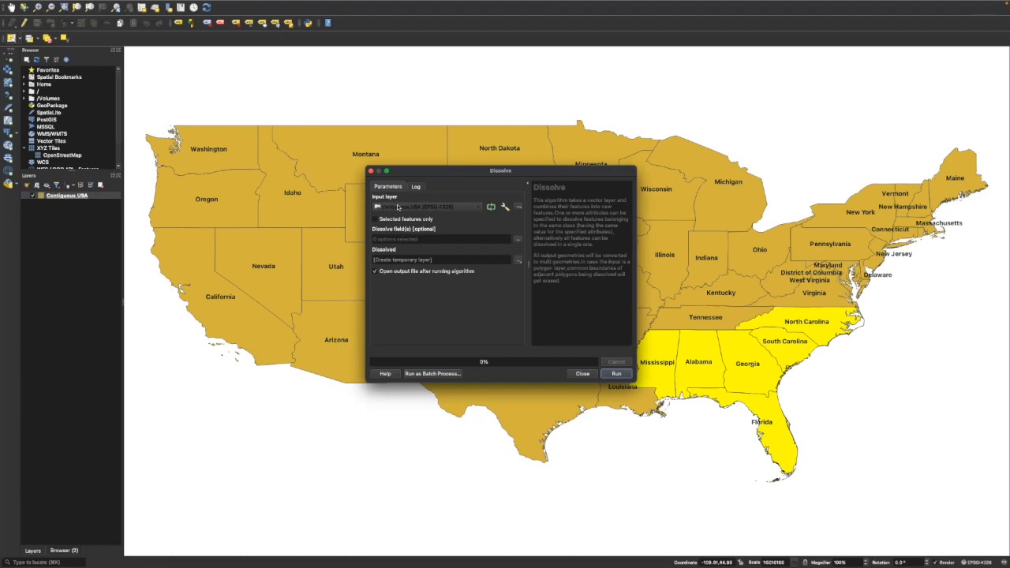
{"action": "left_click", "coordinate": [479, 209]}
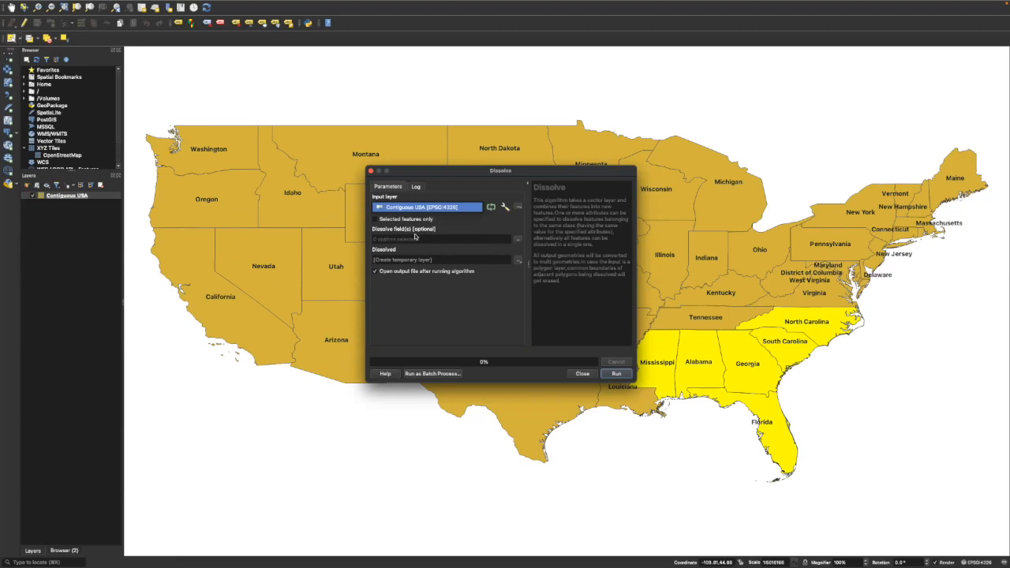
{"action": "left_click", "coordinate": [518, 240]}
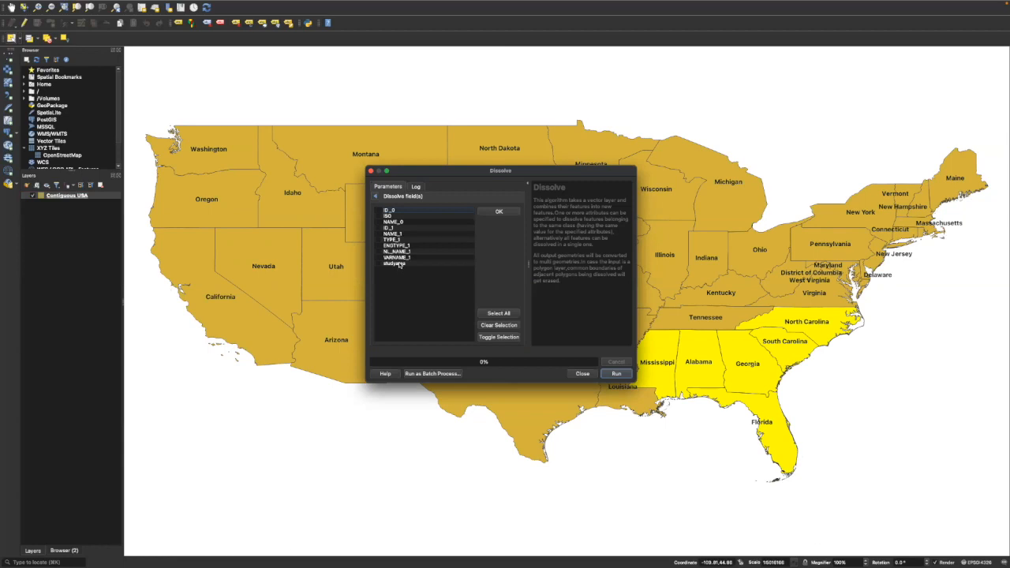
{"action": "left_click", "coordinate": [400, 266]}
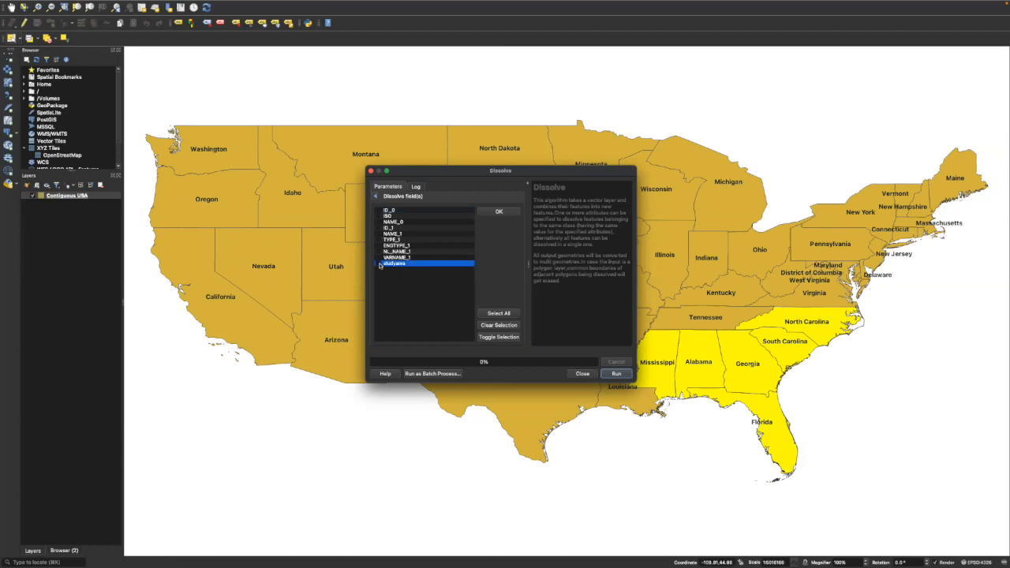
{"action": "left_click", "coordinate": [380, 265]}
{"action": "left_click", "coordinate": [617, 374]}
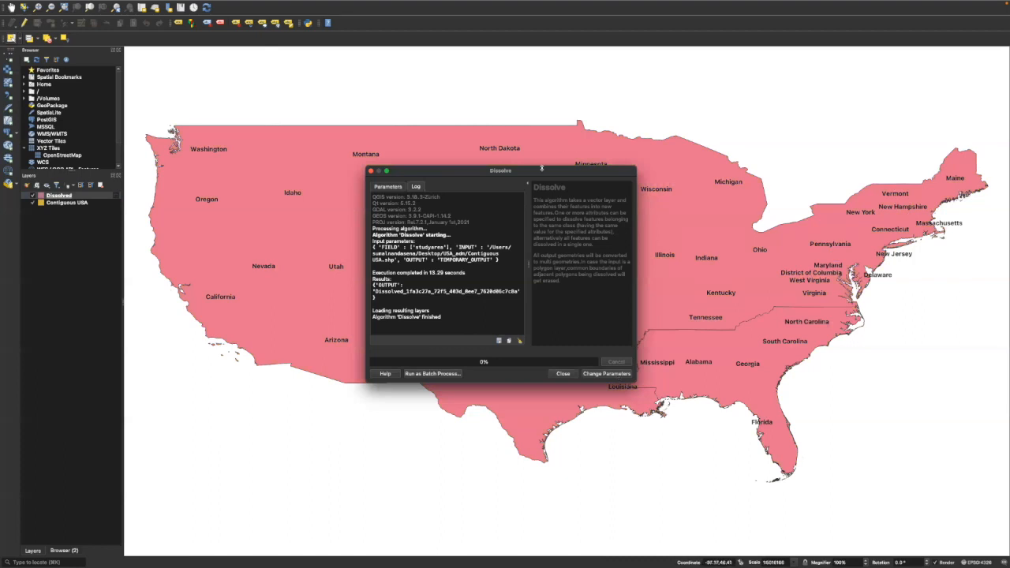
{"action": "left_click", "coordinate": [563, 374]}
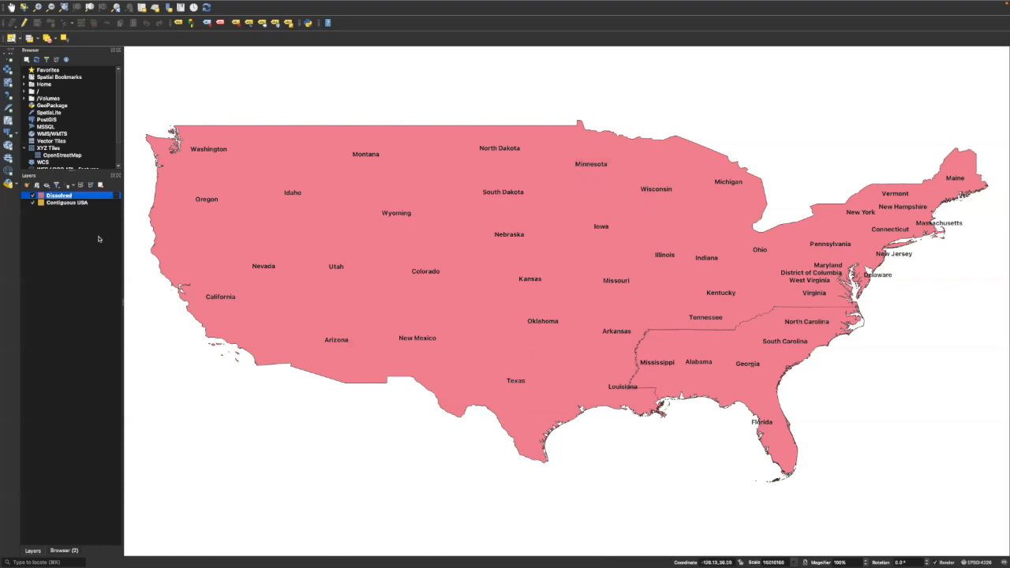
Hide the Contiguous USA layer and open the Dissolved layer's attribute table in editing mode.
{"action": "left_click", "coordinate": [32, 203]}
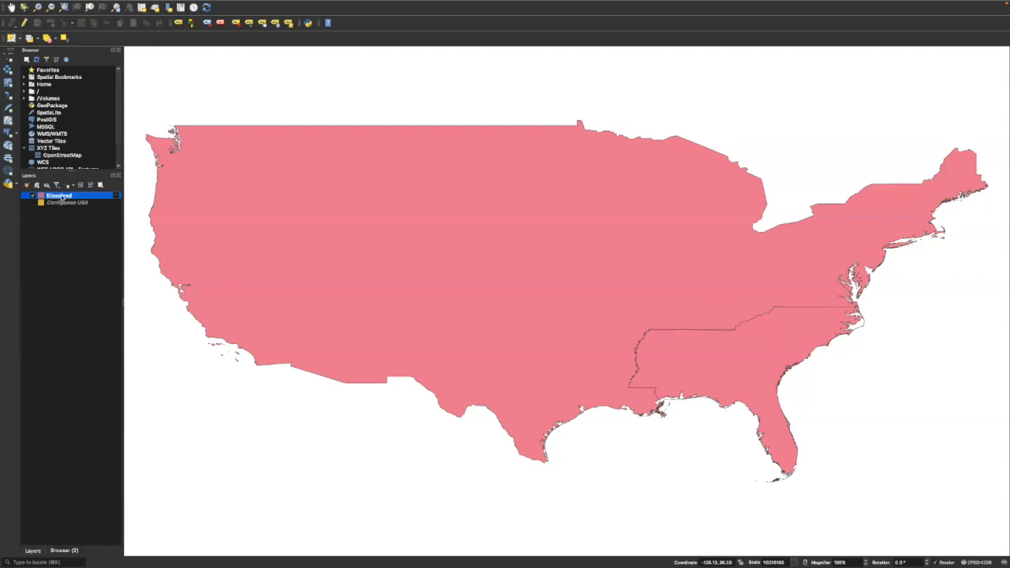
{"action": "mouse_move", "coordinate": [60, 196]}
{"action": "right_click", "coordinate": [57, 198]}
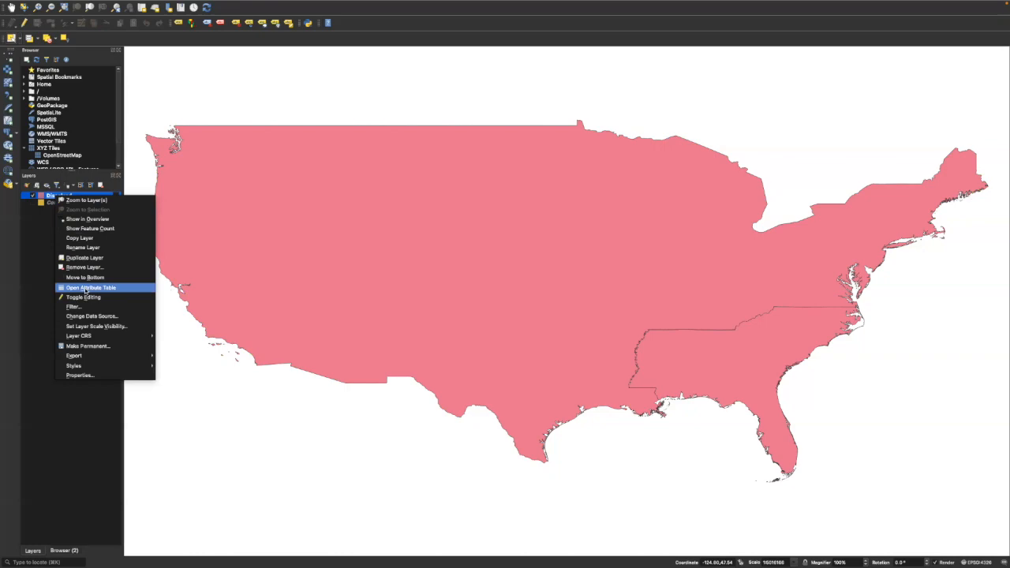
{"action": "left_click", "coordinate": [86, 289]}
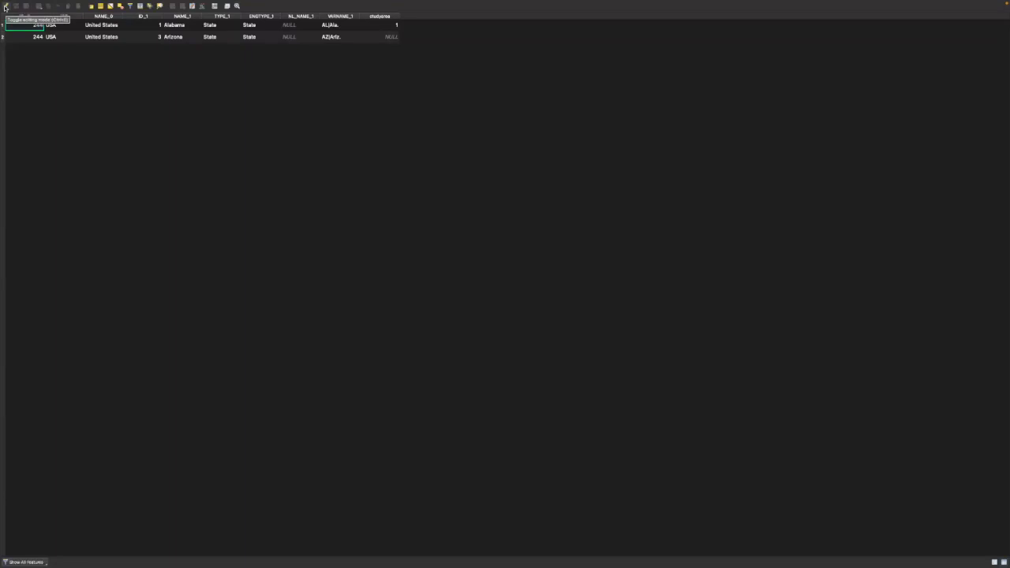
{"action": "left_click", "coordinate": [4, 8]}
Try to enter "Study Area" in the studyarea field of the Alabama row.
{"action": "double_click", "coordinate": [394, 37]}
{"action": "type", "text": "5"}
{"action": "type", "text": "tudy"}
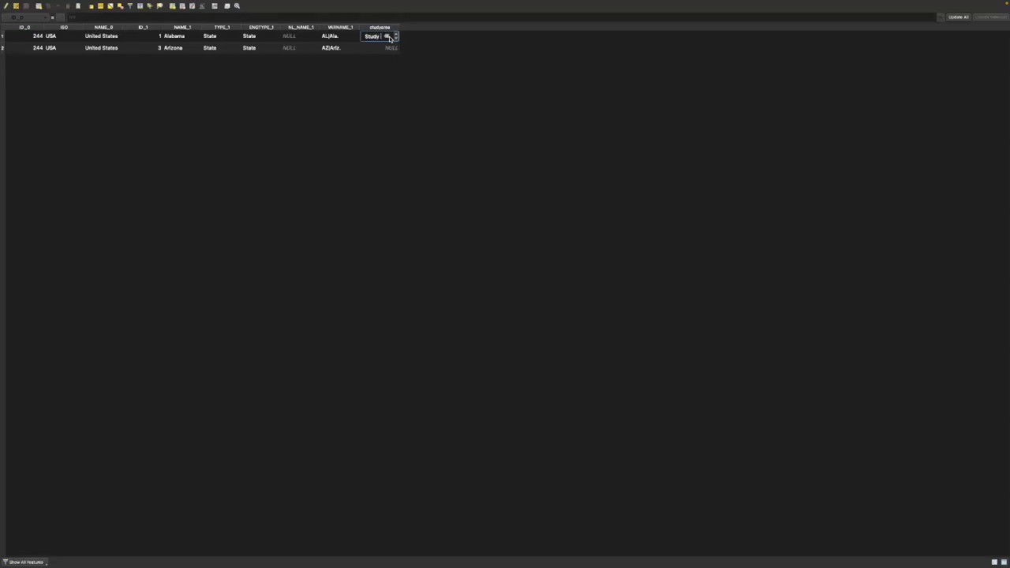
{"action": "type", "text": " Area"}
{"action": "left_click", "coordinate": [385, 74]}
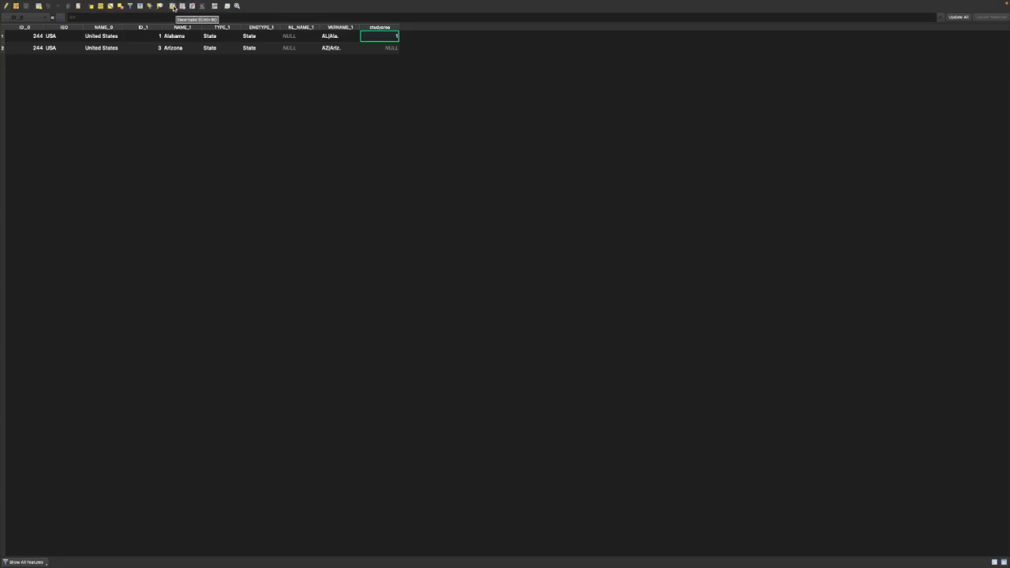
Add a text (string) field named selected with length 15 to the Dissolved layer.
{"action": "left_click", "coordinate": [174, 7]}
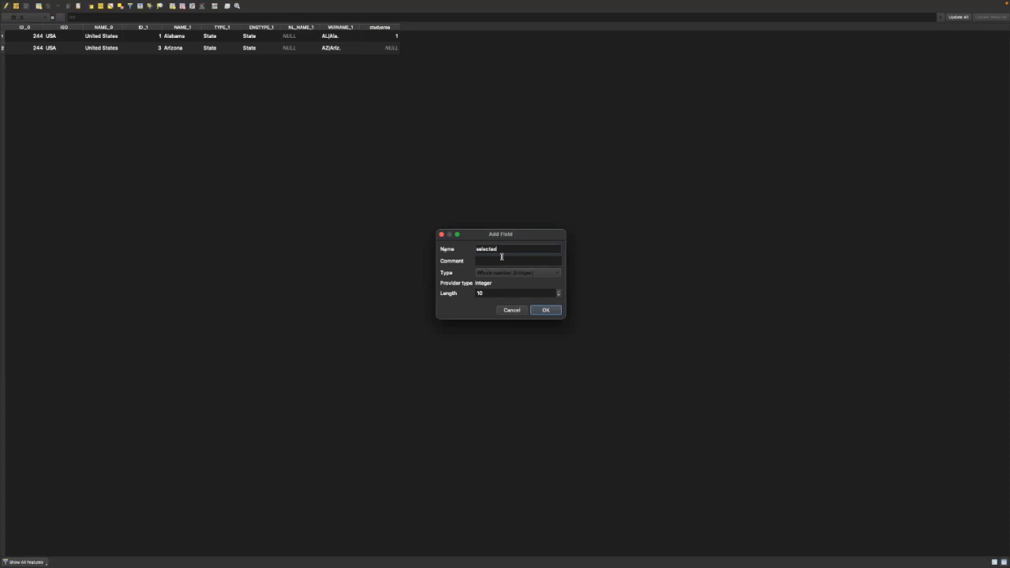
{"action": "left_click", "coordinate": [553, 274]}
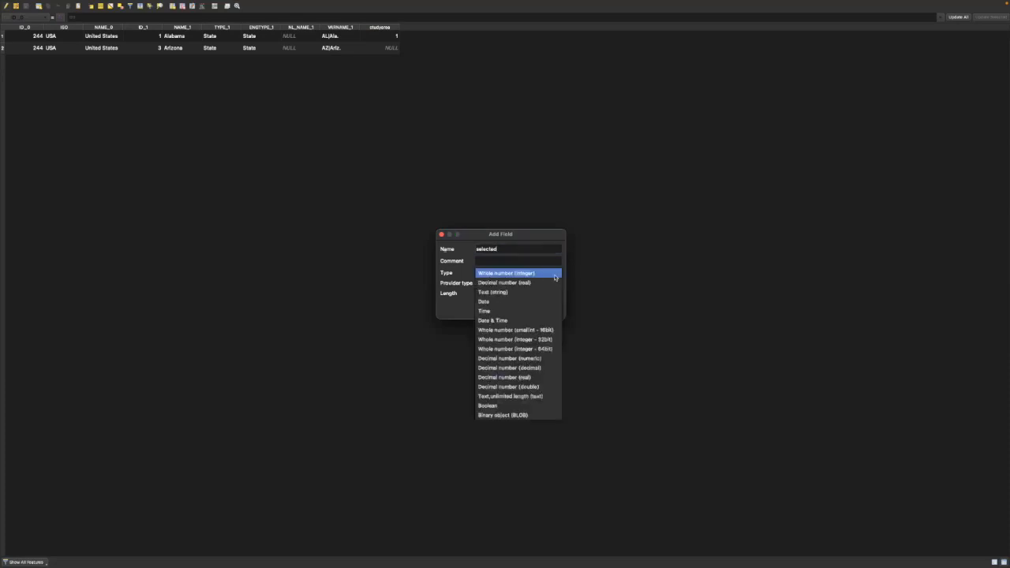
{"action": "left_click", "coordinate": [487, 294]}
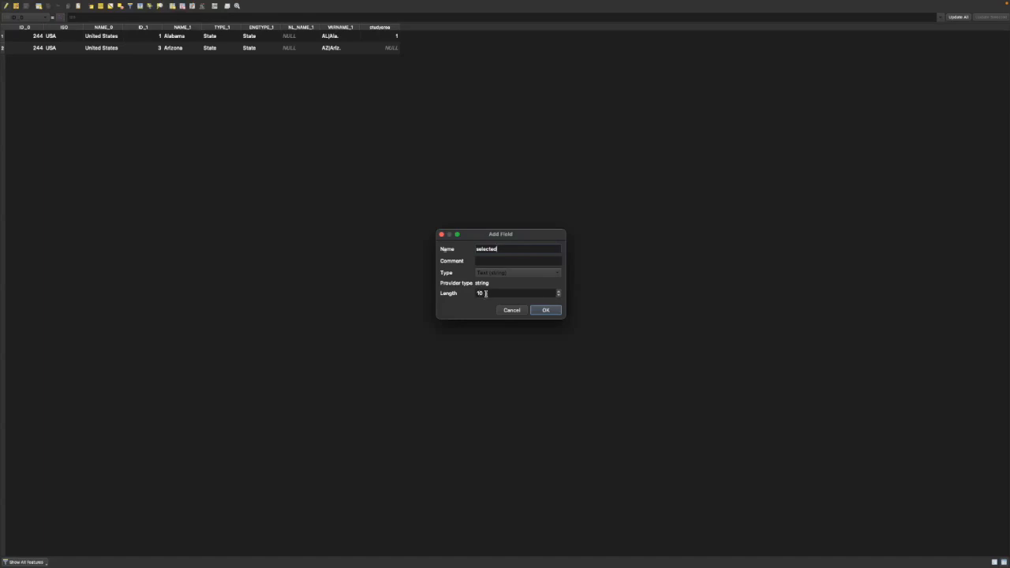
{"action": "left_click", "coordinate": [559, 292]}
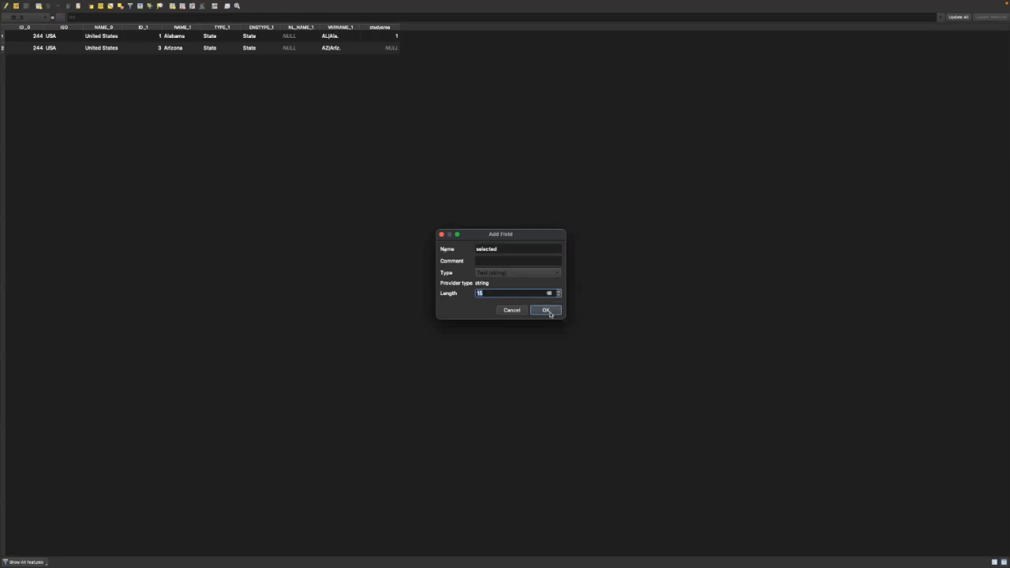
{"action": "left_click", "coordinate": [546, 310]}
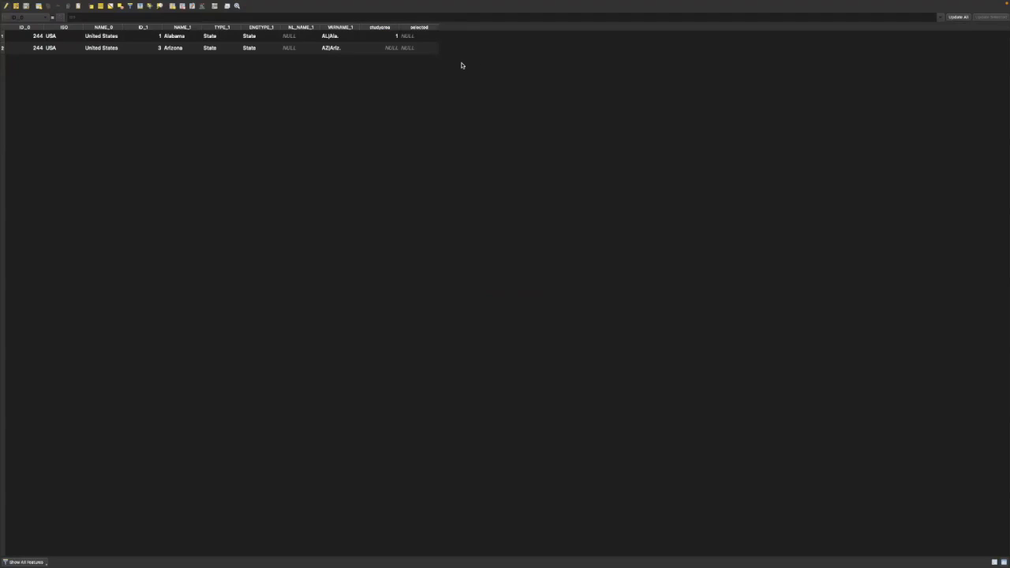
Enter "Study Area" in the selected field of the Alabama row and "Other Areas" in that of the Arizona row.
{"action": "double_click", "coordinate": [418, 37]}
{"action": "type", "text": "study Area"}
{"action": "left_click", "coordinate": [417, 68]}
{"action": "double_click", "coordinate": [408, 49]}
{"action": "type", "text": "cther Areas of"}
{"action": "key", "text": "BackSpace"}
{"action": "key", "text": "BackSpace"}
{"action": "key", "text": "BackSpace"}
{"action": "key", "text": "Return"}
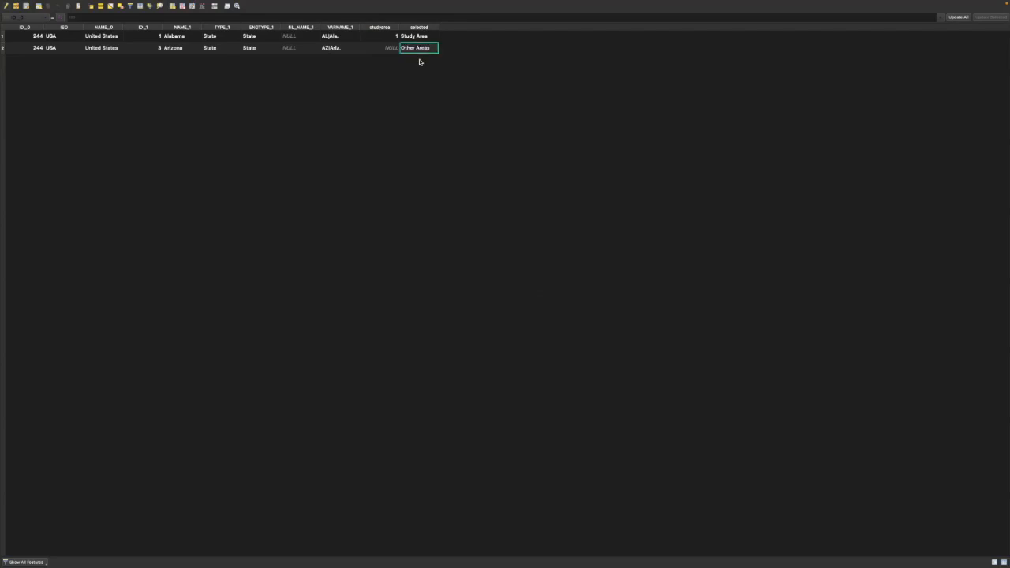
End editing of the Dissolved layer, saving the changes, and close its attribute table.
{"action": "left_click", "coordinate": [6, 7]}
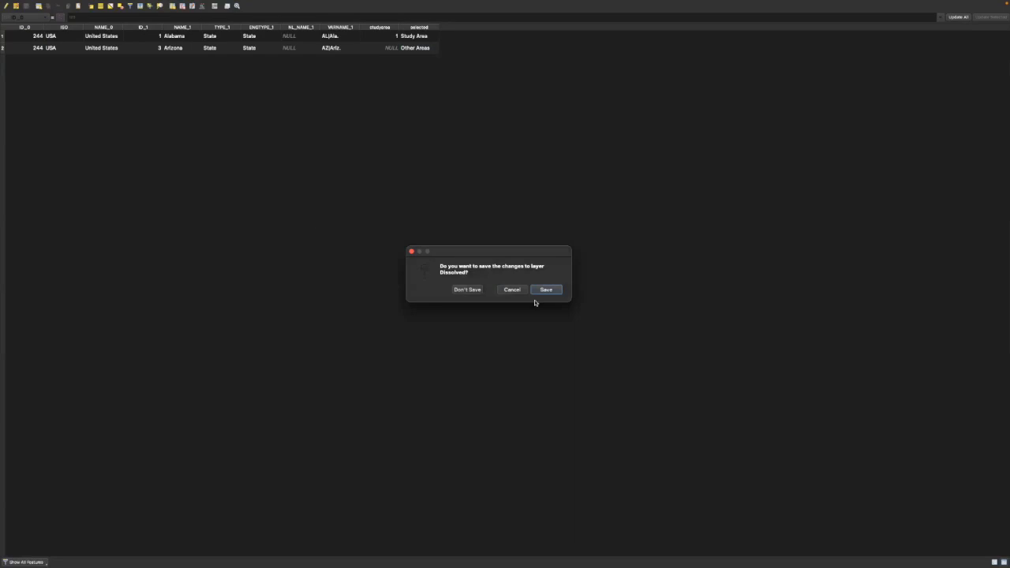
{"action": "left_click", "coordinate": [546, 290]}
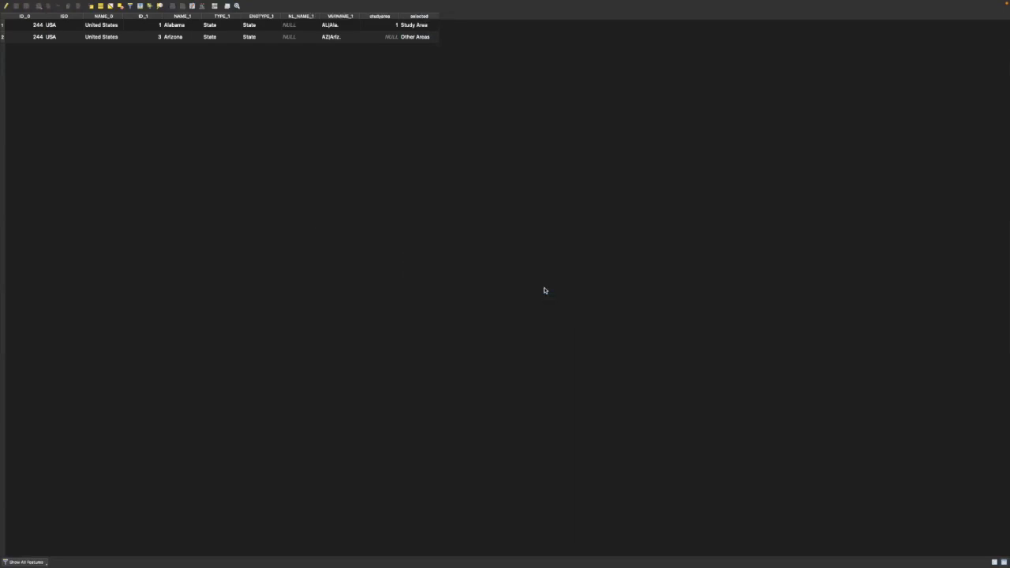
{"action": "mouse_move", "coordinate": [48, 3]}
{"action": "left_click", "coordinate": [6, 15]}
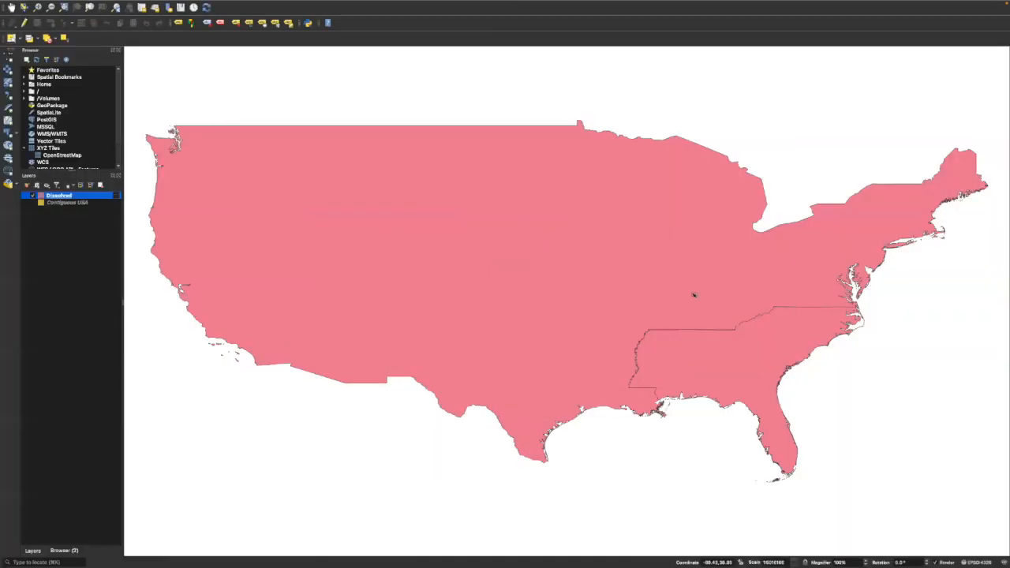
Turn on single labels for the Dissolved layer, using the studyarea field as the label value.
{"action": "right_click", "coordinate": [55, 197]}
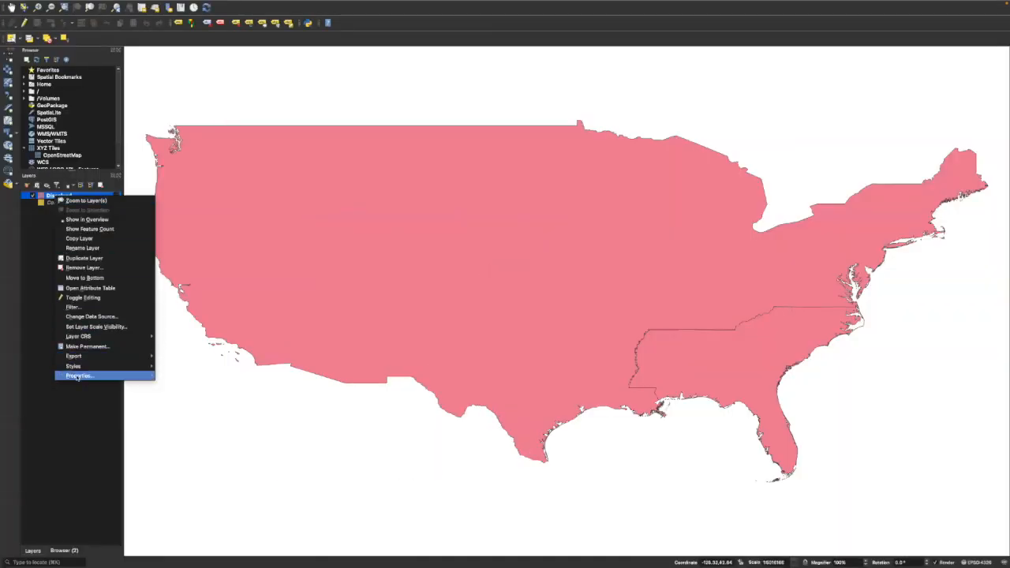
{"action": "left_click", "coordinate": [77, 376]}
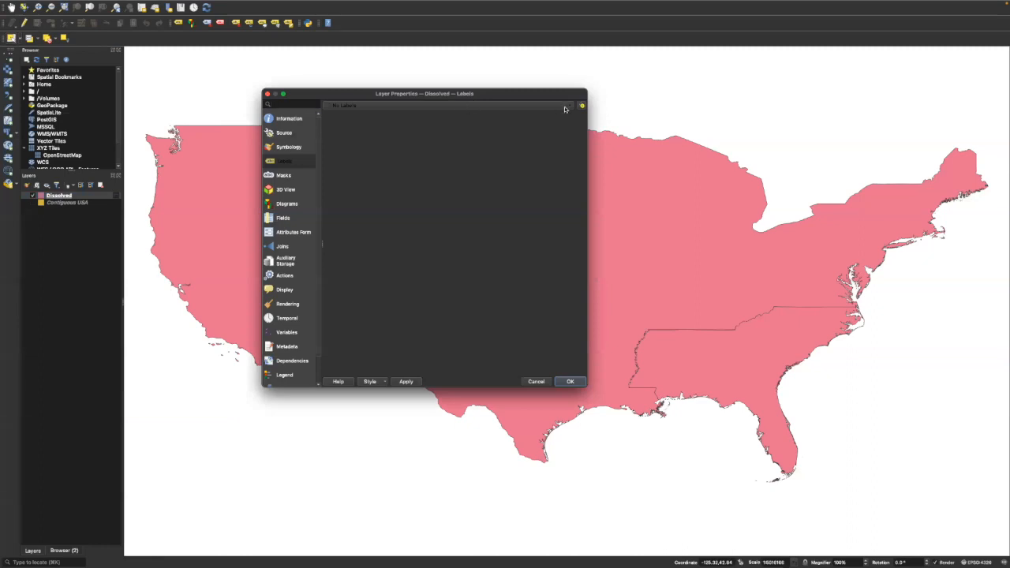
{"action": "left_click", "coordinate": [569, 107]}
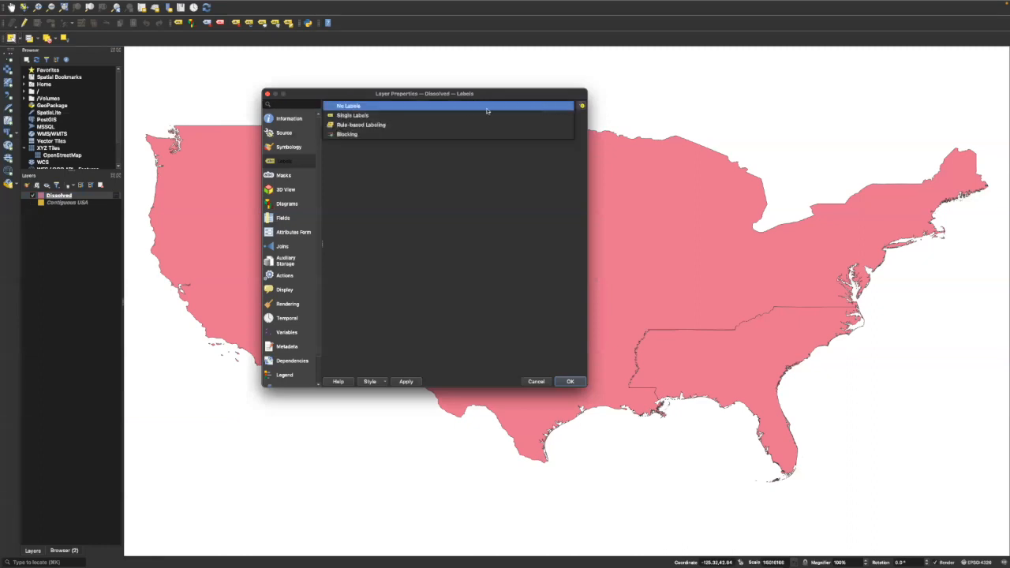
{"action": "left_click", "coordinate": [353, 116]}
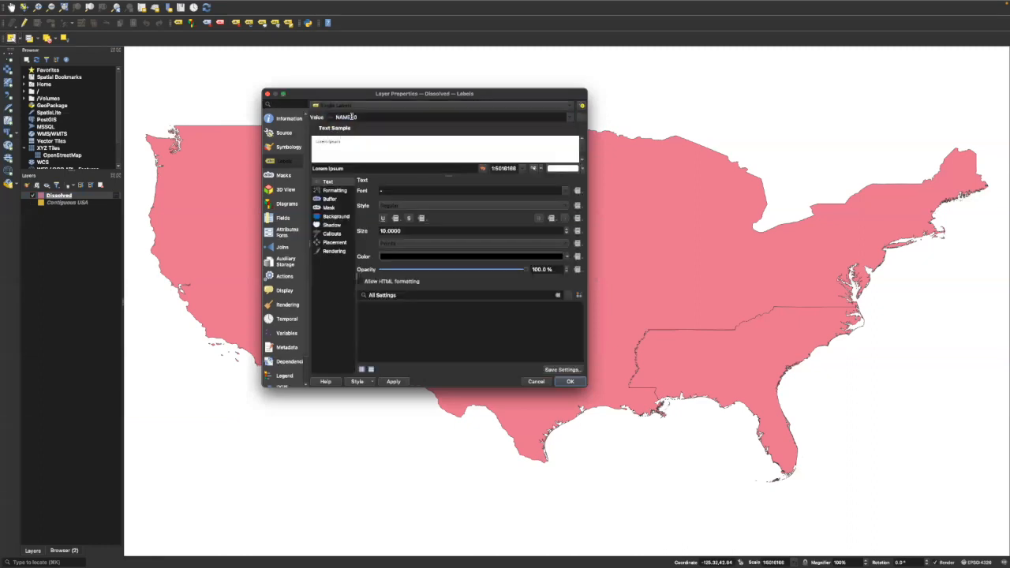
{"action": "left_click", "coordinate": [571, 118]}
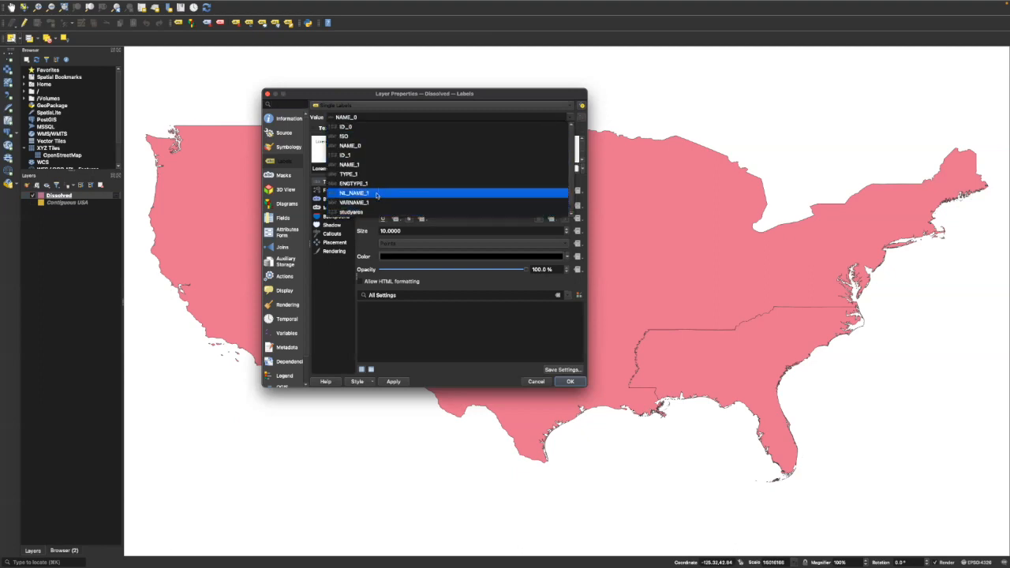
{"action": "left_click", "coordinate": [353, 212]}
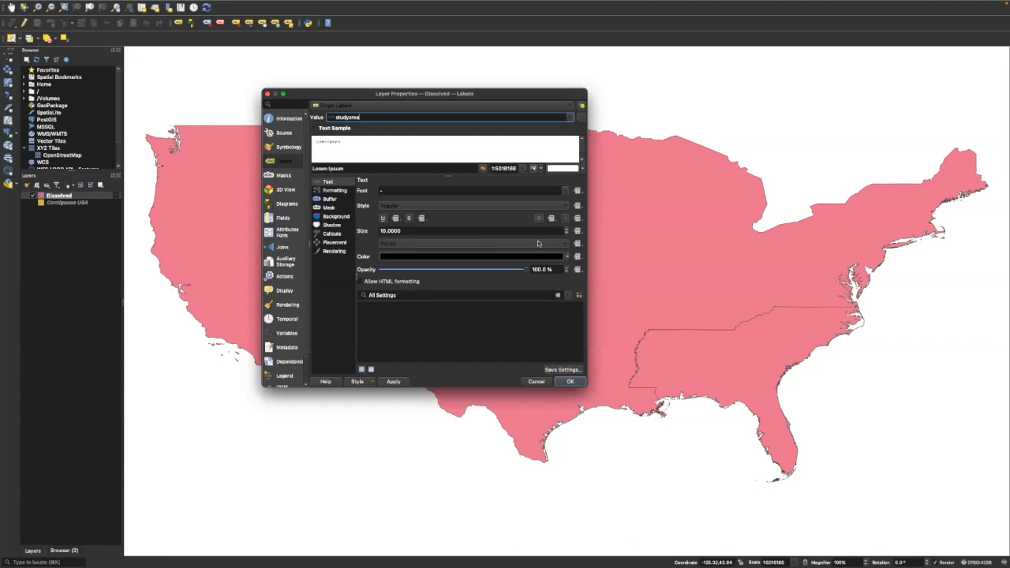
Format the label text as bold Arial at size 14 and apply the label settings to the Dissolved layer.
{"action": "left_click", "coordinate": [567, 229]}
{"action": "left_click", "coordinate": [567, 229]}
{"action": "left_click", "coordinate": [566, 229]}
{"action": "left_click", "coordinate": [566, 229]}
{"action": "left_click", "coordinate": [567, 234]}
{"action": "left_click", "coordinate": [538, 208]}
{"action": "left_click", "coordinate": [407, 216]}
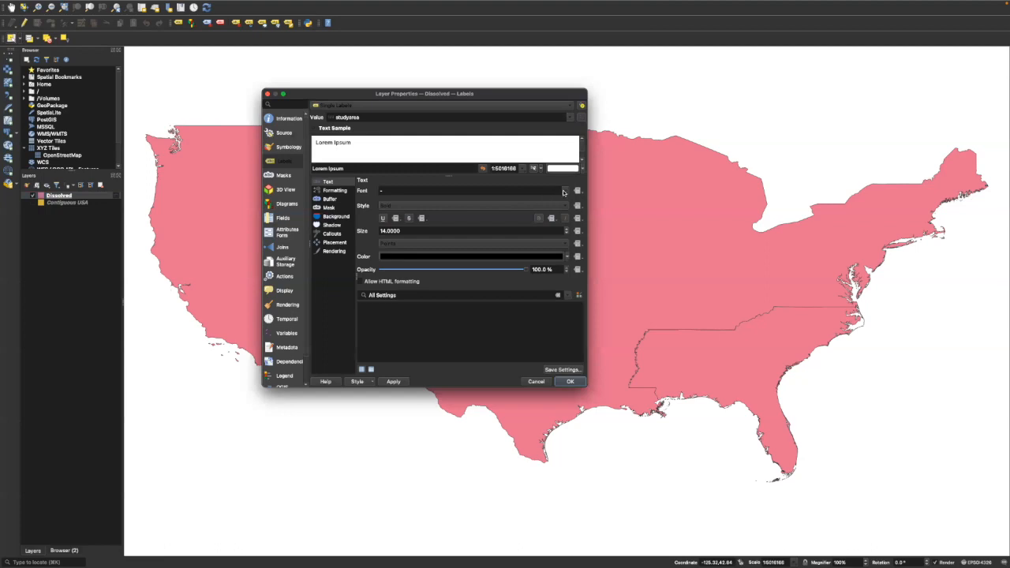
{"action": "left_click", "coordinate": [563, 193]}
{"action": "scroll", "coordinate": [417, 251], "scroll_direction": "down", "scroll_amount": 1}
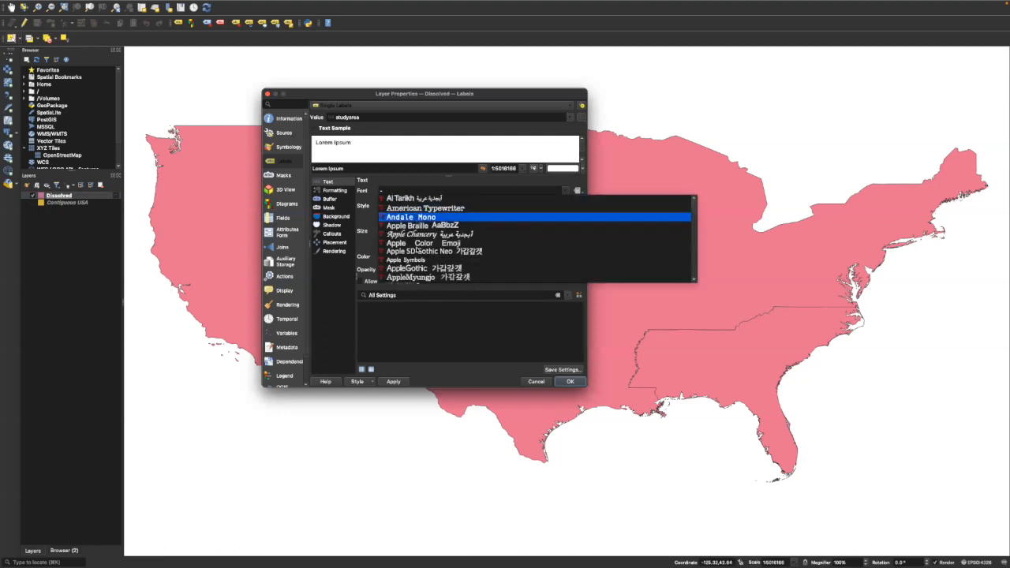
{"action": "scroll", "coordinate": [417, 251], "scroll_direction": "down", "scroll_amount": 3}
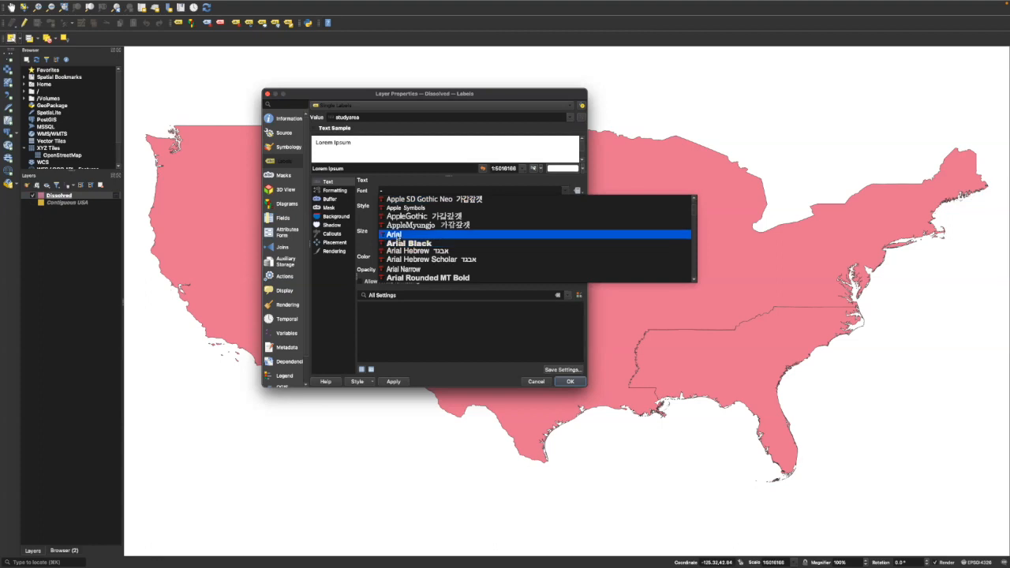
{"action": "left_click", "coordinate": [395, 235]}
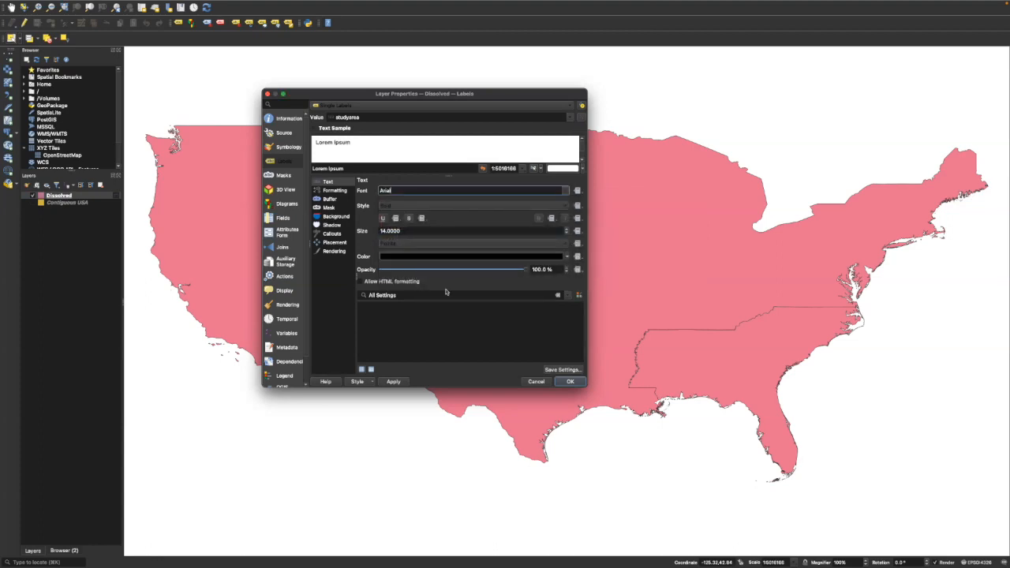
{"action": "left_click", "coordinate": [571, 383]}
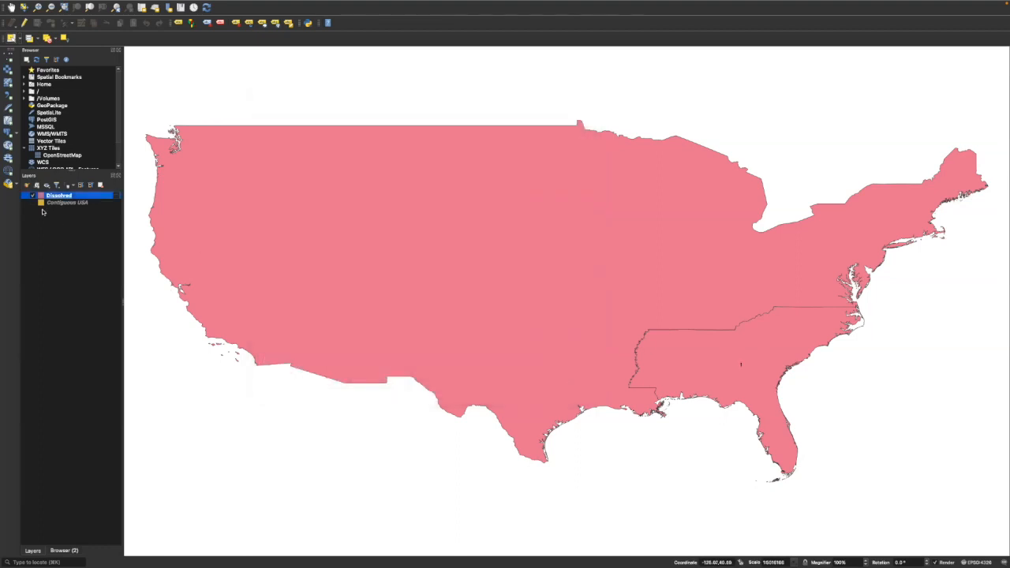
Check the studyarea and selected fields in the Dissolved layer's attribute table, and close the table.
{"action": "right_click", "coordinate": [68, 199]}
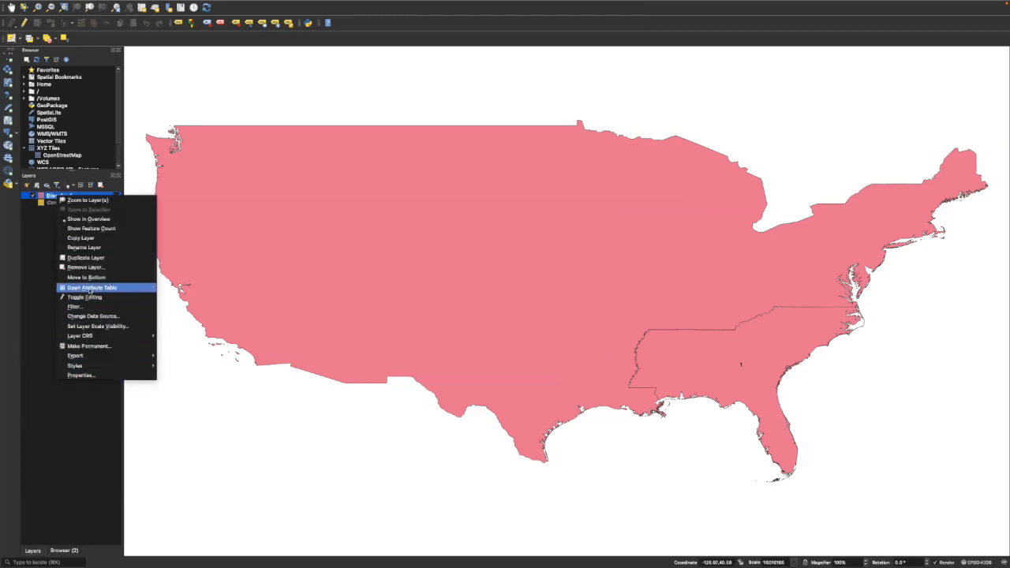
{"action": "left_click", "coordinate": [90, 289]}
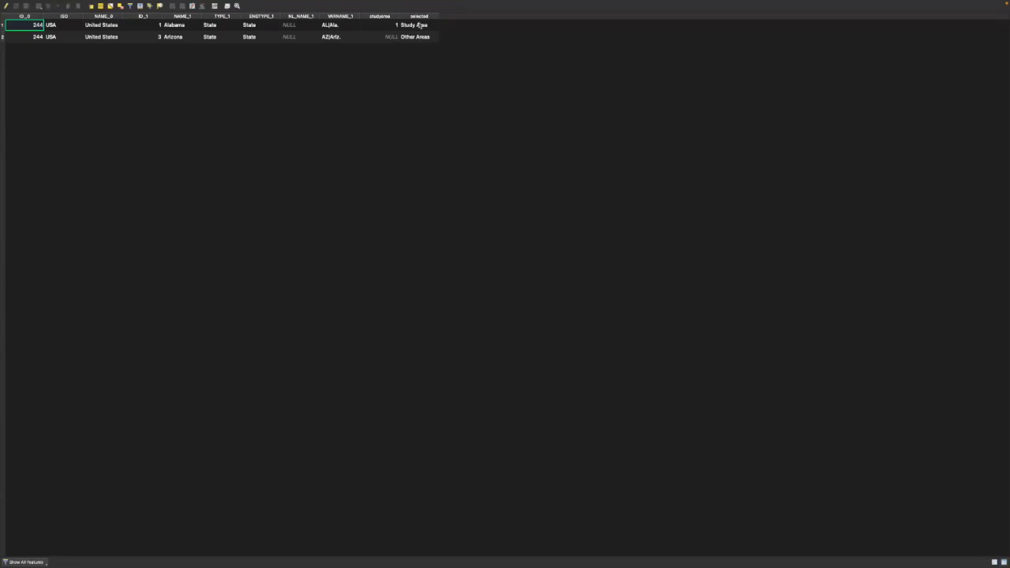
{"action": "mouse_move", "coordinate": [30, 2]}
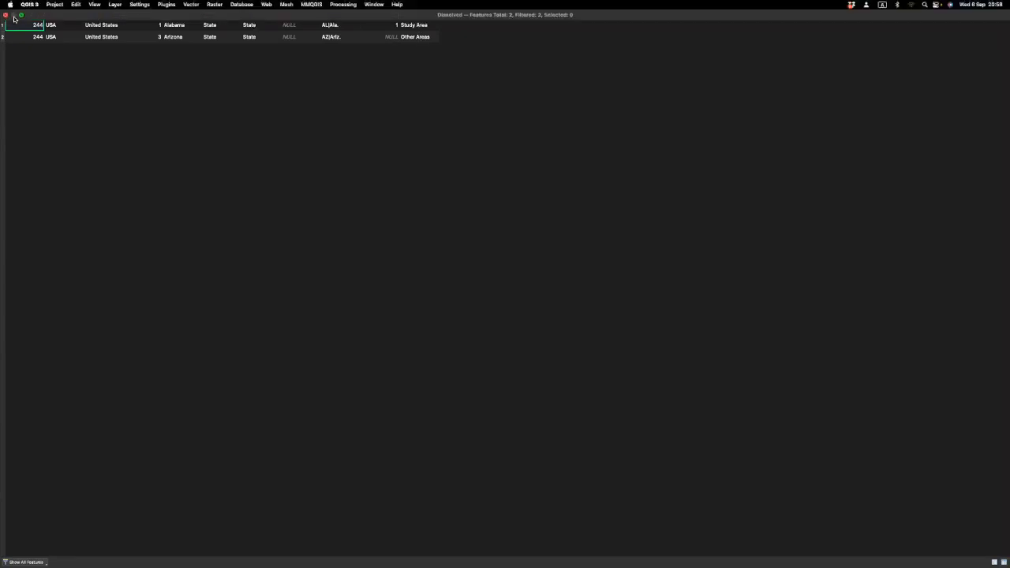
{"action": "left_click", "coordinate": [5, 15]}
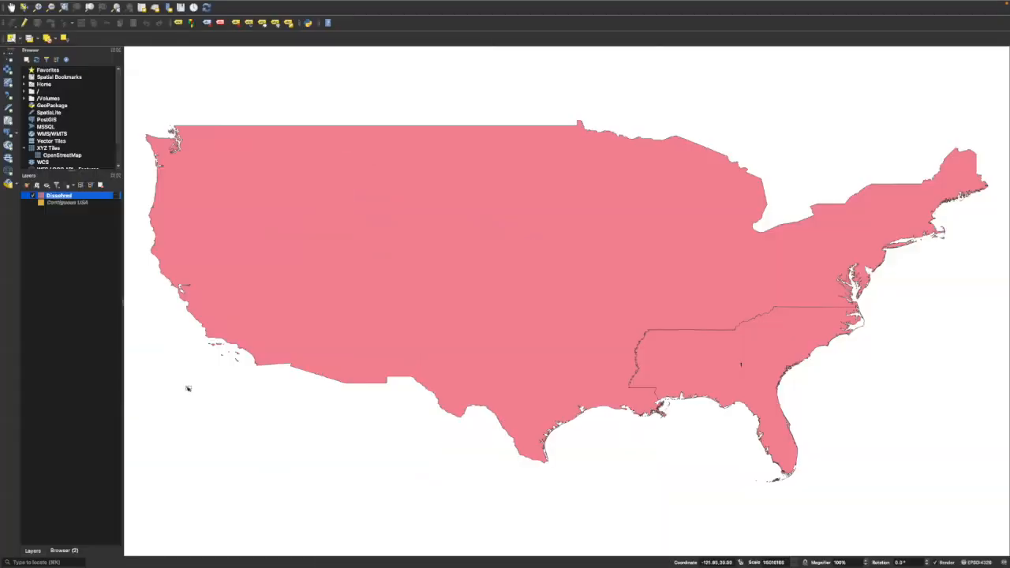
Change the label value of the Dissolved layer's single labels to the selected field.
{"action": "right_click", "coordinate": [67, 196]}
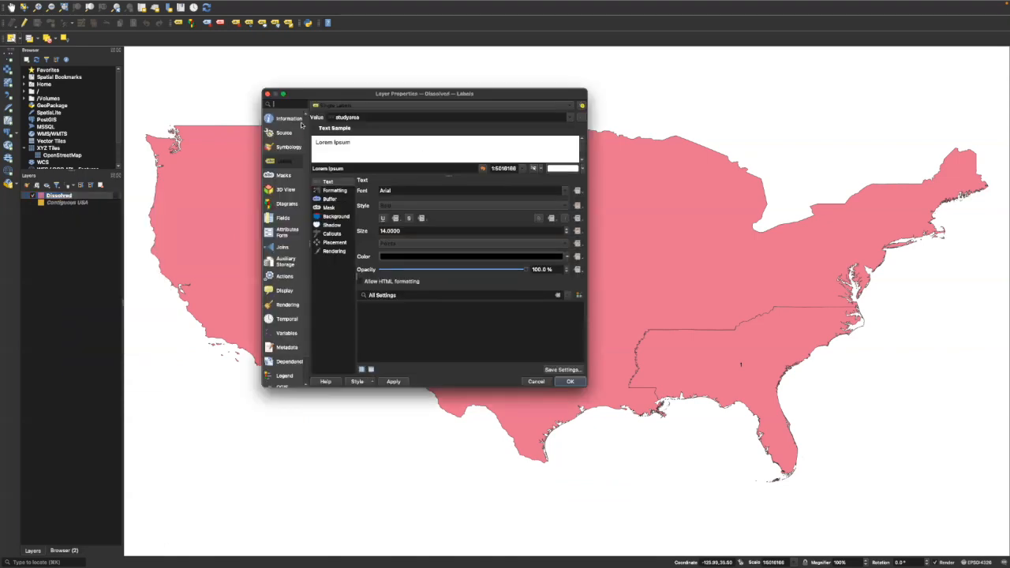
{"action": "left_click", "coordinate": [570, 107]}
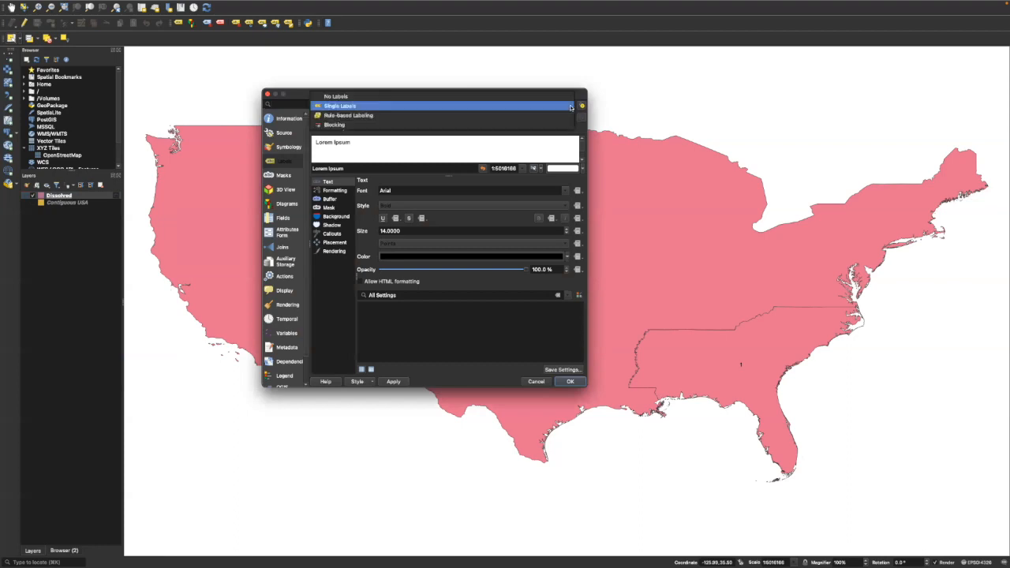
{"action": "left_click", "coordinate": [571, 105]}
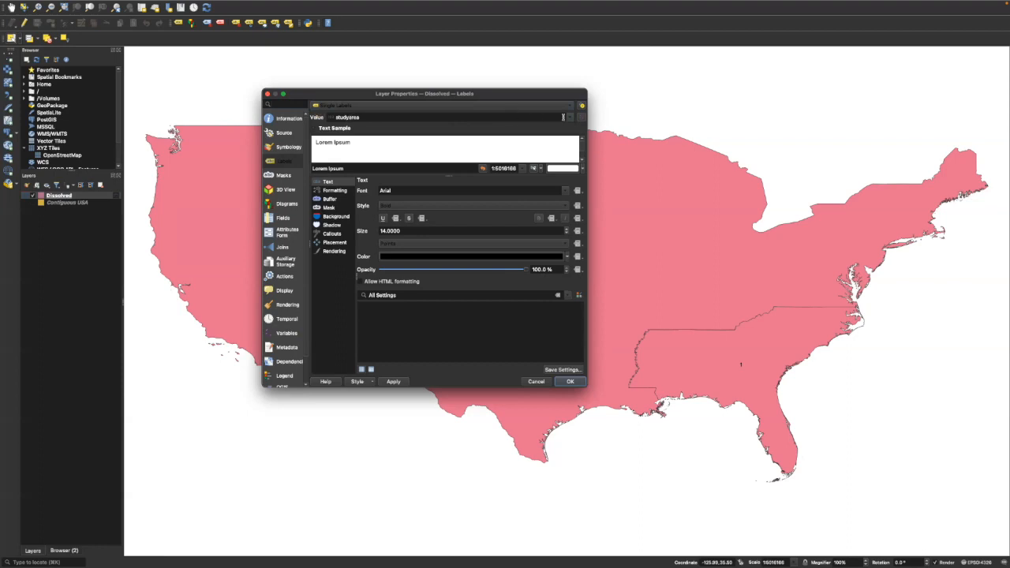
{"action": "left_click", "coordinate": [571, 119]}
{"action": "scroll", "coordinate": [406, 183], "scroll_direction": "down", "scroll_amount": 1}
{"action": "left_click", "coordinate": [347, 212]}
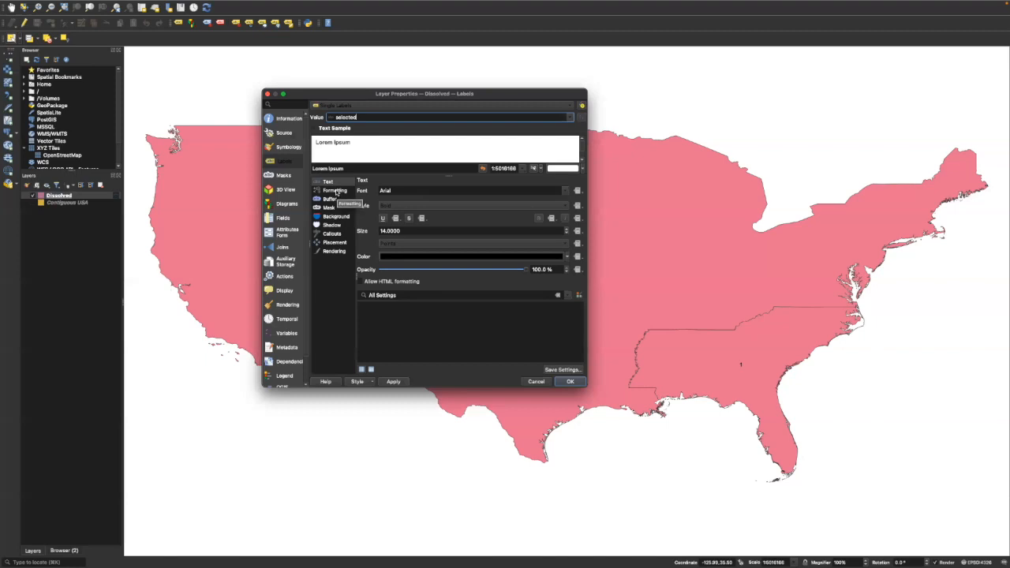
Enable a text buffer for the Dissolved layer's labels and apply the label settings.
{"action": "left_click", "coordinate": [334, 200]}
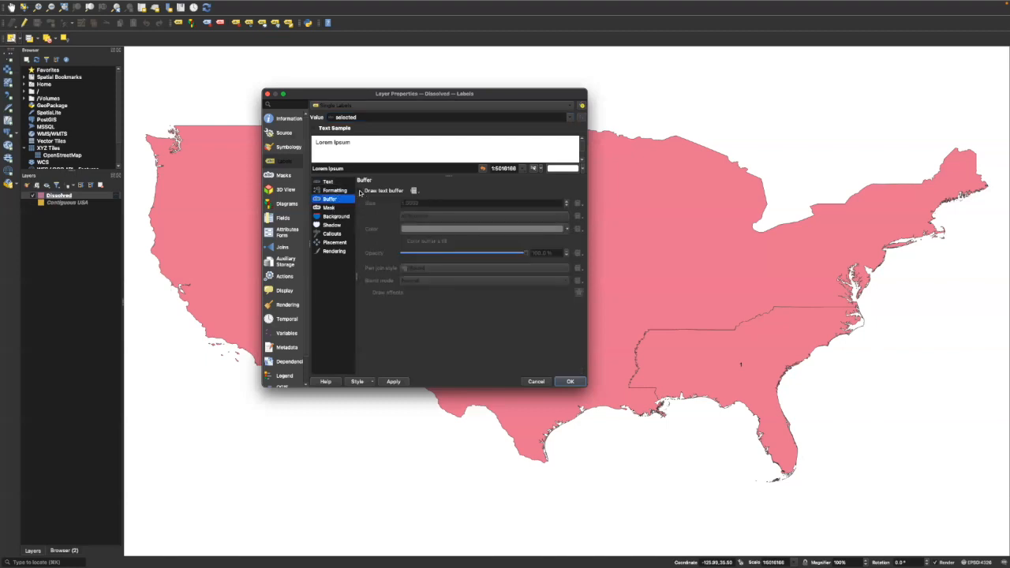
{"action": "left_click", "coordinate": [360, 192]}
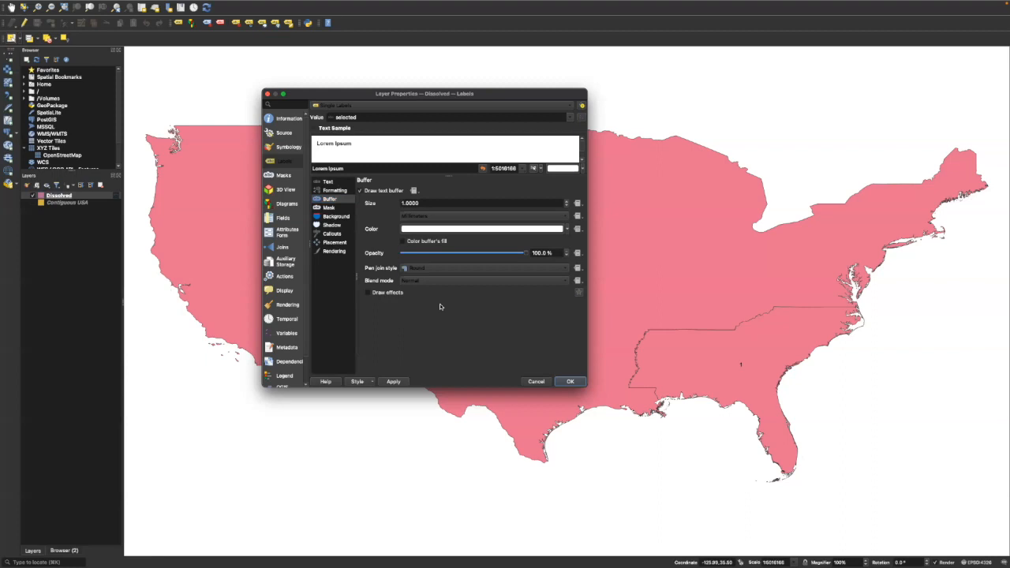
{"action": "left_click", "coordinate": [569, 382]}
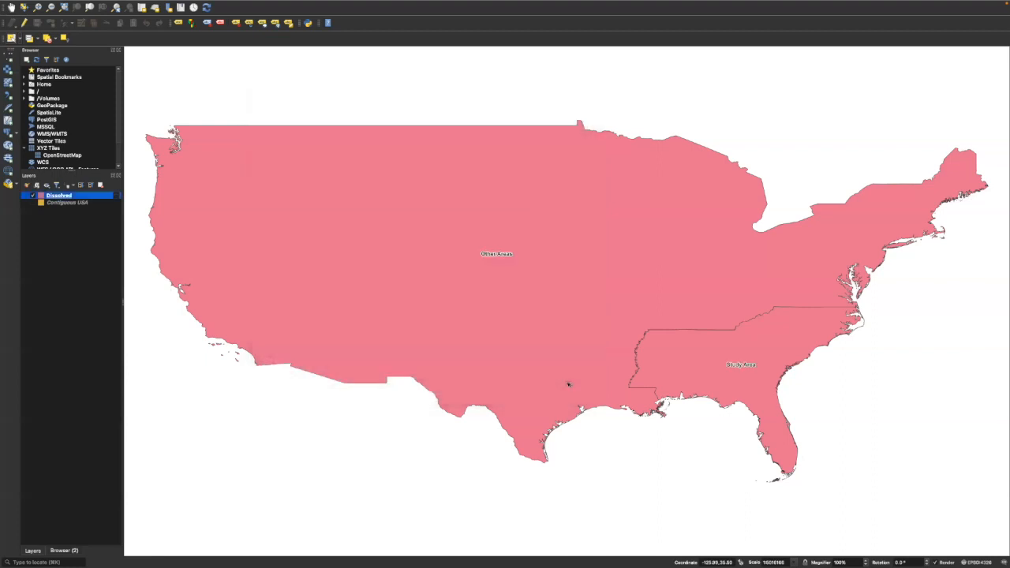